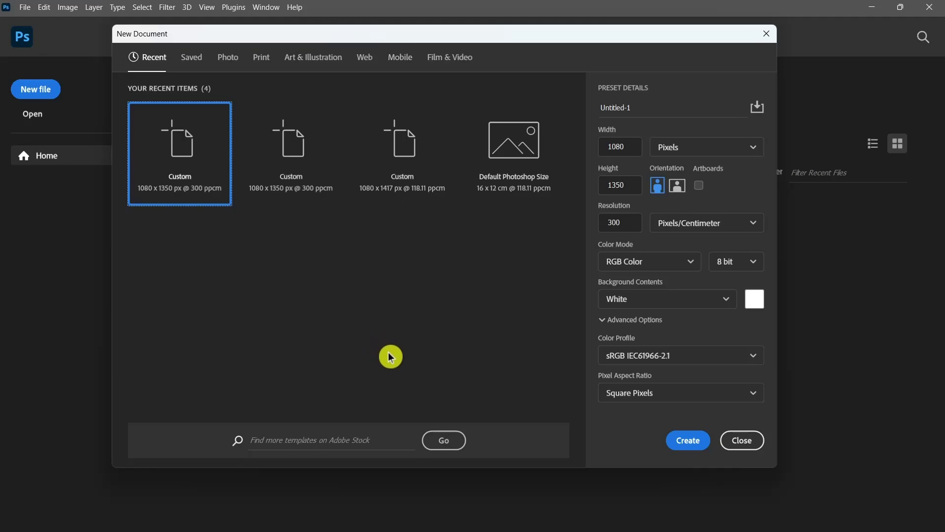
# Step: Create a new portrait document 1800 pixels wide and 2354 pixels high with a white background
pyautogui.doubleClick(622, 147)
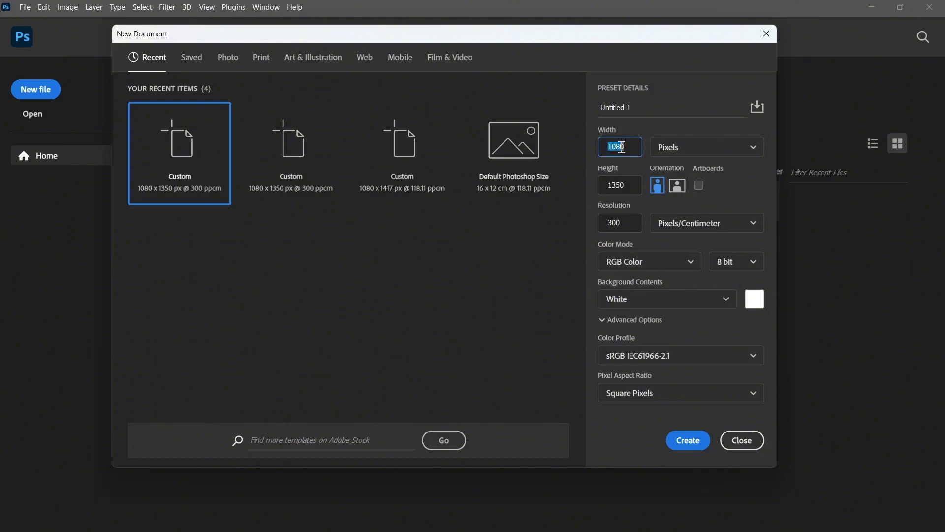
pyautogui.write('18')
pyautogui.doubleClick(624, 188)
pyautogui.write('2354')
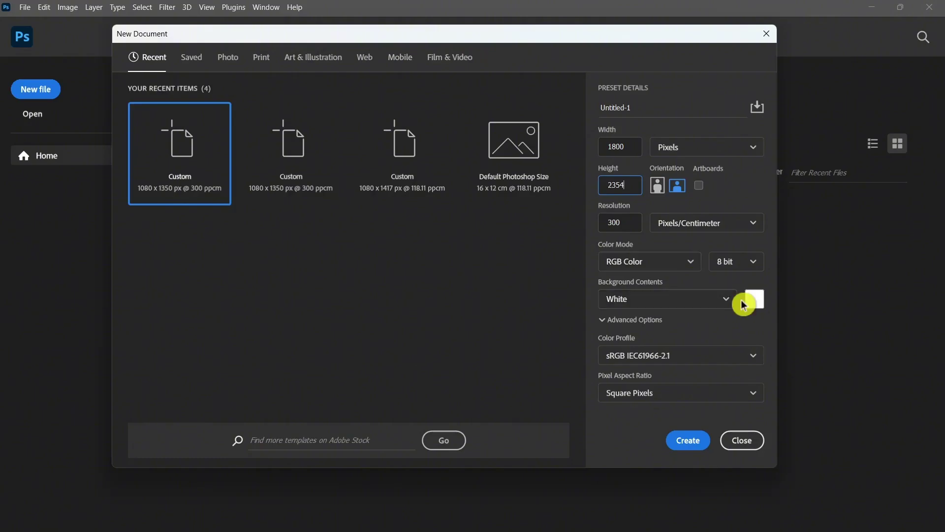
pyautogui.click(698, 300)
pyautogui.click(652, 327)
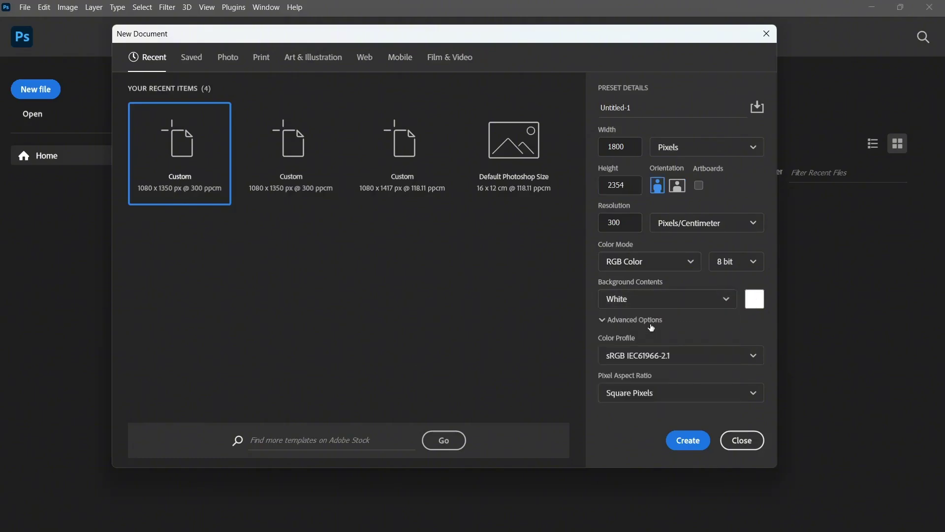
pyautogui.click(689, 440)
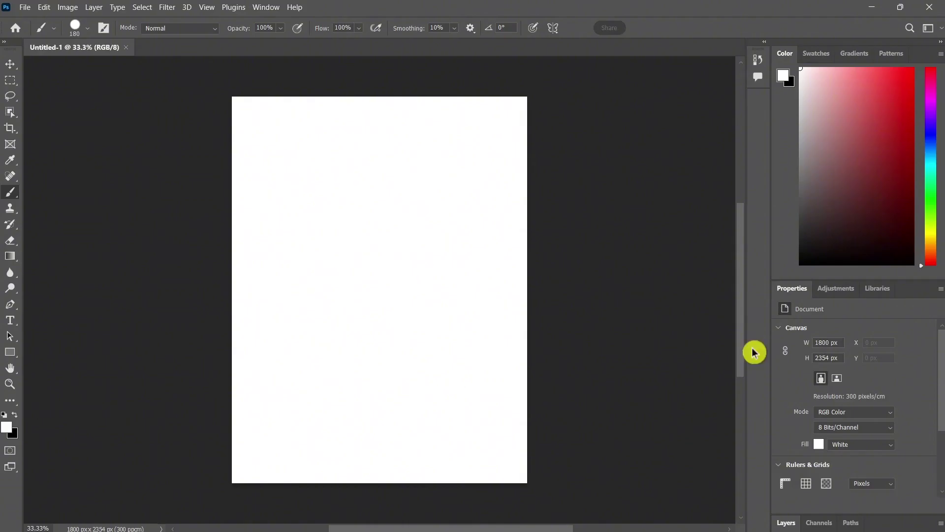
# Step: Place the image "Untitled design (14)" from the Download folder in File Explorer onto the blank canvas
pyautogui.click(900, 7)
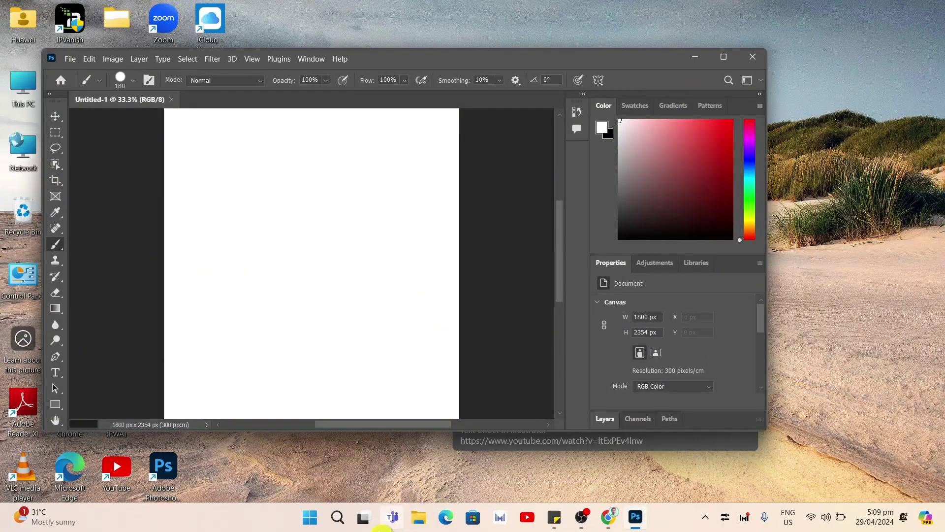
pyautogui.click(421, 516)
pyautogui.click(558, 380)
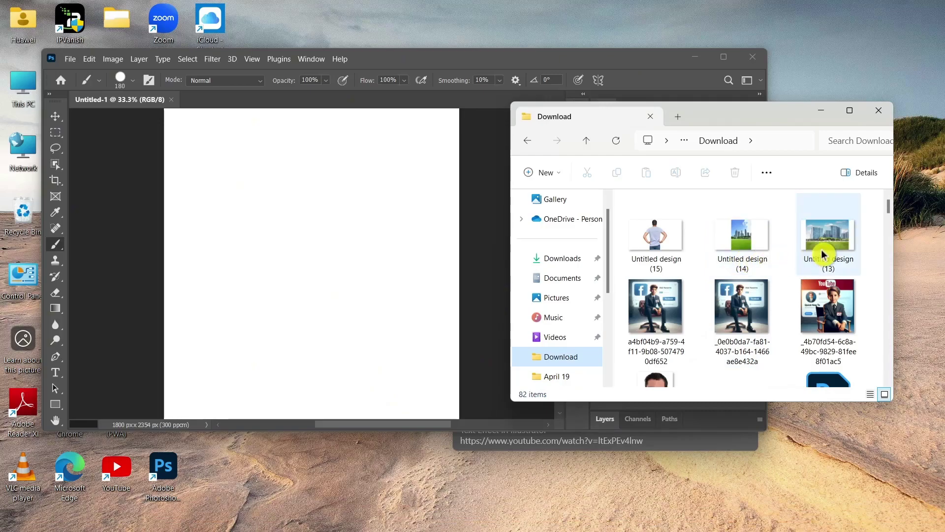
pyautogui.moveTo(738, 243); pyautogui.dragTo(309, 247)
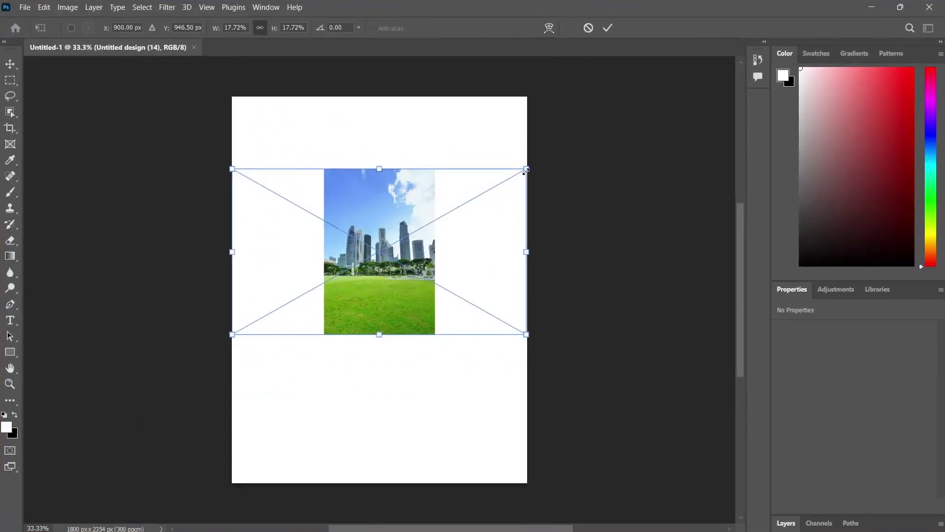
# Step: Scale the placed skyline image up to about 5216 × 2934 px so it covers the whole canvas, and commit the placement
pyautogui.moveTo(526, 169); pyautogui.dragTo(743, 25)
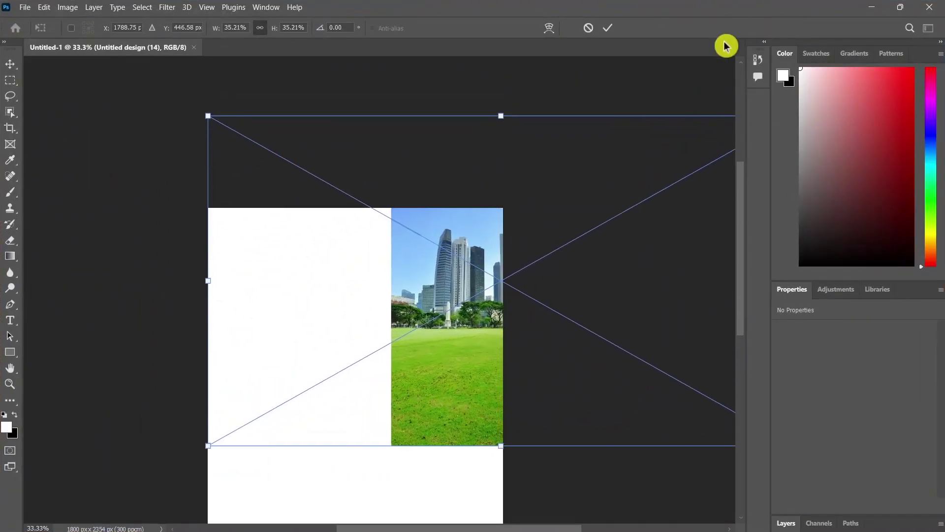
pyautogui.scroll(-1, 165, 441)
pyautogui.moveTo(208, 406); pyautogui.dragTo(7, 520)
pyautogui.scroll(-2, 295, 374)
pyautogui.click(609, 28)
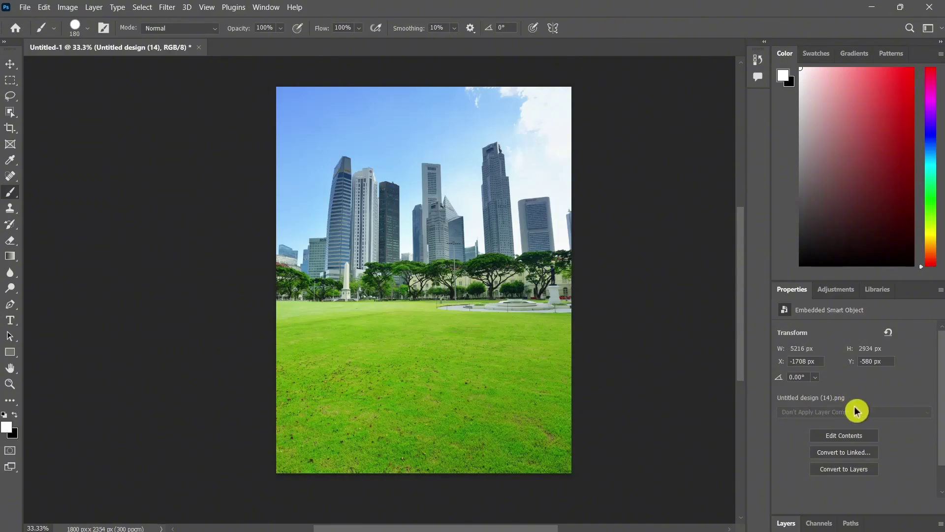
# Step: Rename the placed image layer to City and convert it to a Smart Object
pyautogui.click(786, 523)
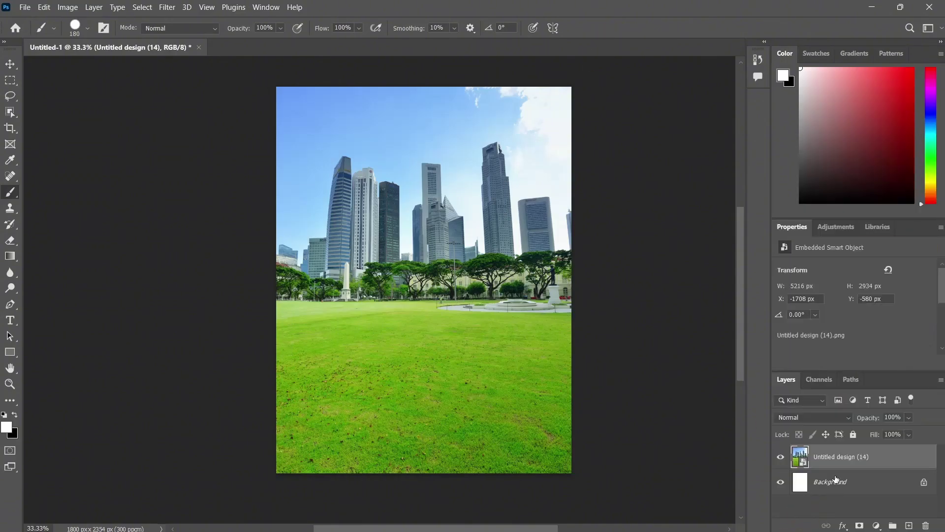
pyautogui.doubleClick(831, 457)
pyautogui.write('City')
pyautogui.click(890, 457)
pyautogui.rightClick(839, 463)
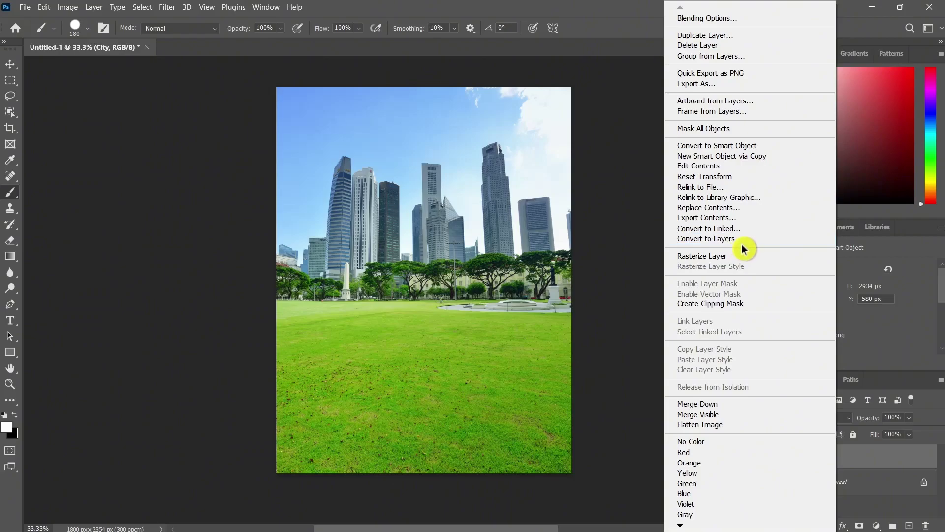
pyautogui.click(728, 148)
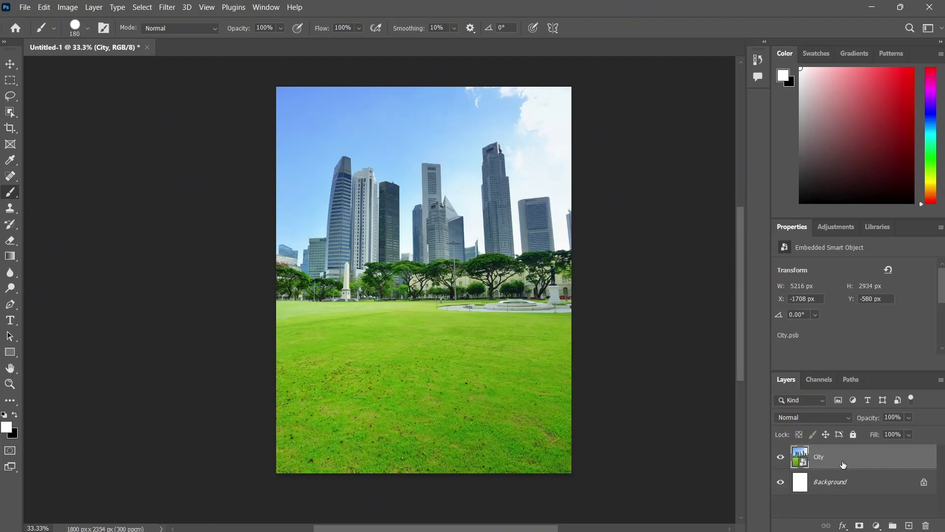
# Step: Duplicate the City layer and hide the duplicate, keeping the original City layer selected
pyautogui.hotkey('ctrl', 'j')
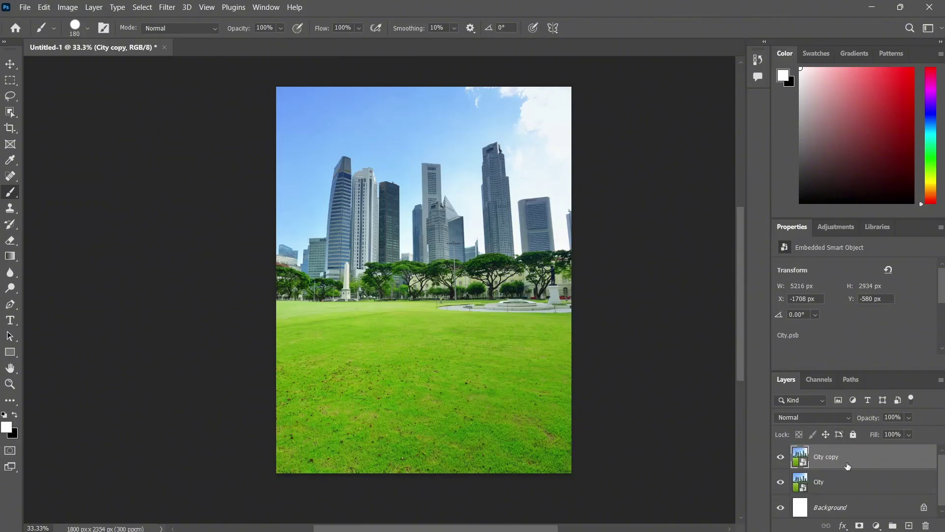
pyautogui.click(781, 459)
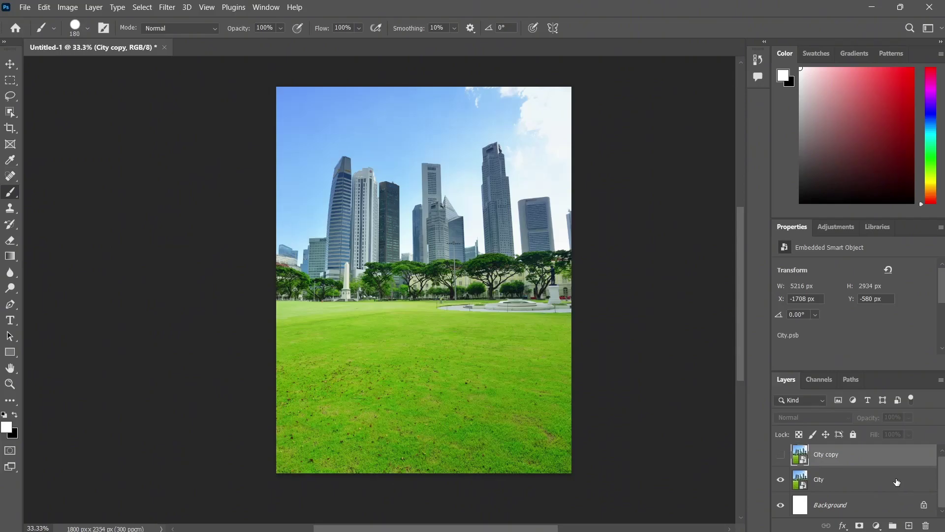
pyautogui.click(834, 483)
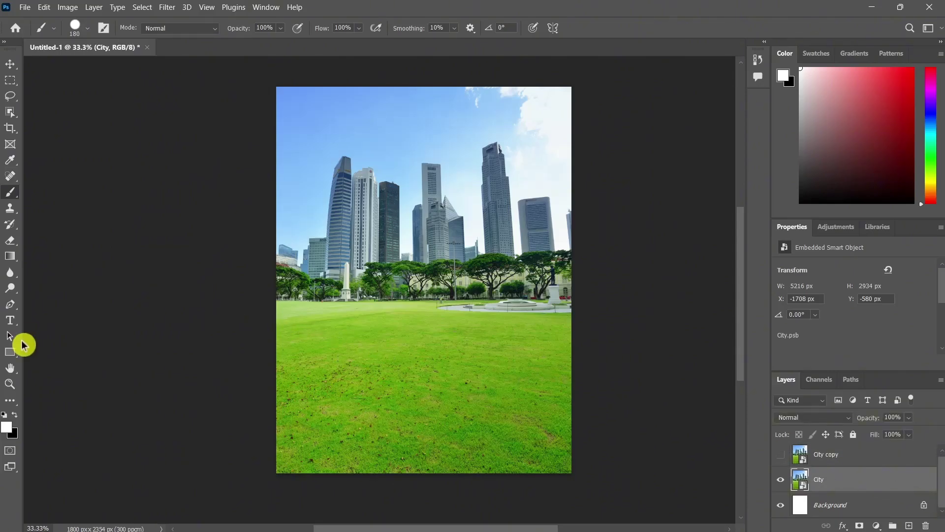
# Step: Draw a black-filled rectangle about 1801 × 813 px across the full width of the canvas's lower part
pyautogui.click(10, 352)
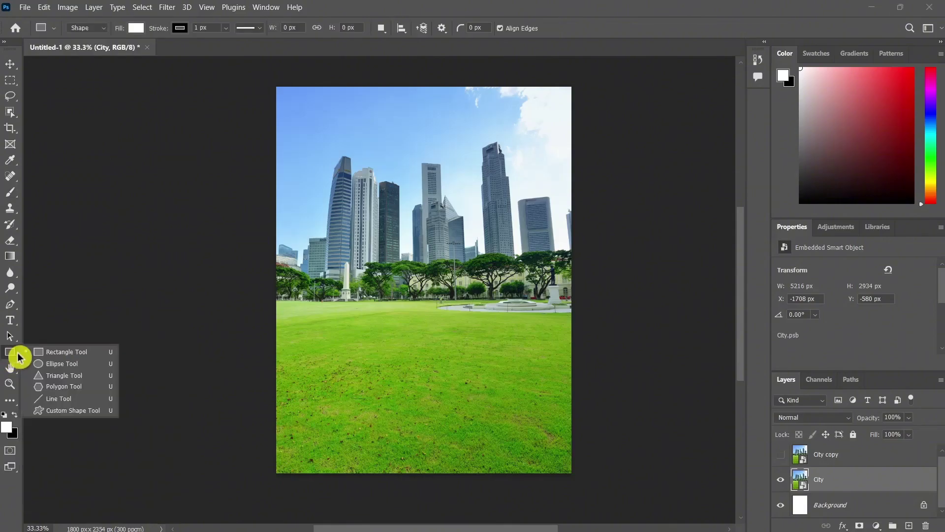
pyautogui.click(58, 356)
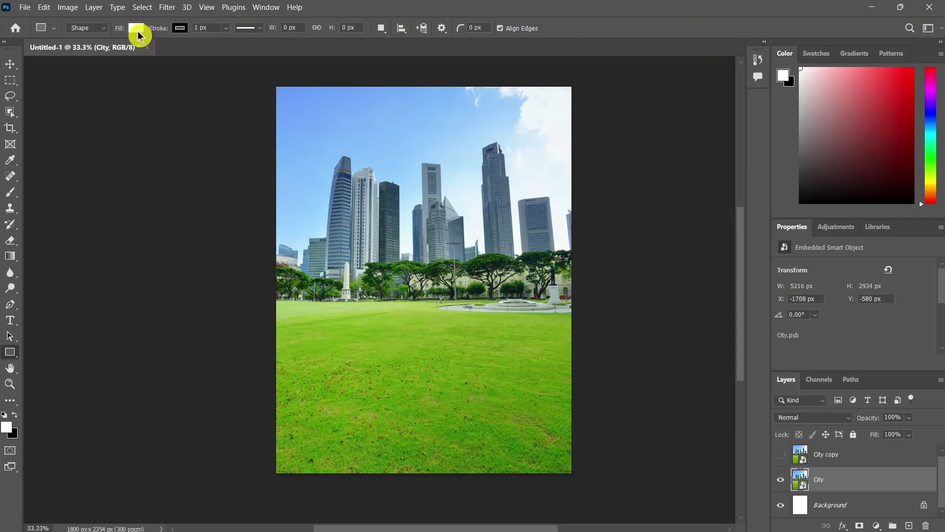
pyautogui.click(136, 28)
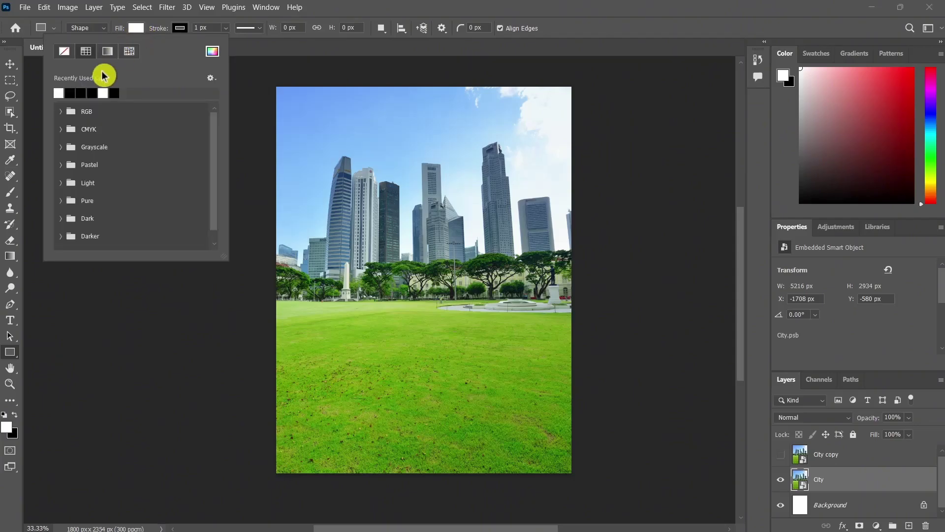
pyautogui.click(68, 94)
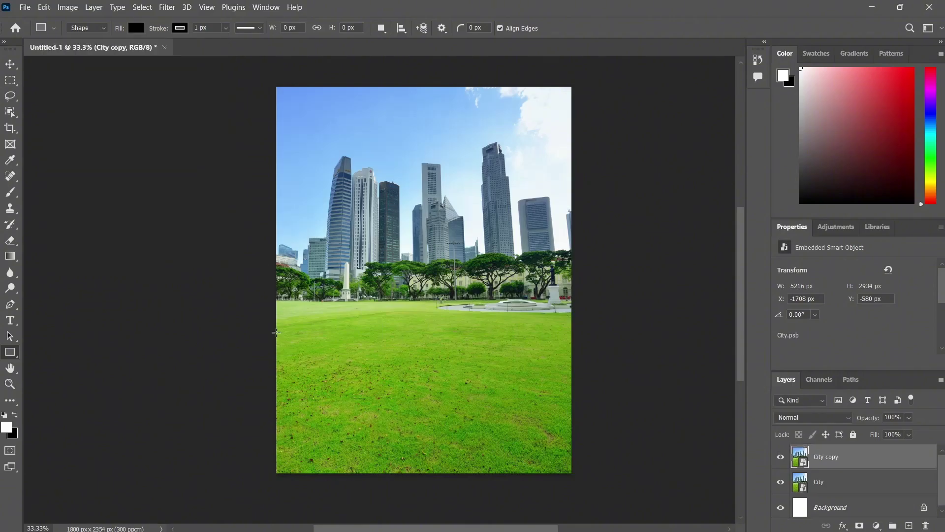
pyautogui.moveTo(277, 332); pyautogui.dragTo(582, 475)
pyautogui.moveTo(429, 332)
pyautogui.mouseDown()
pyautogui.moveTo(428, 313)
pyautogui.moveTo(430, 350)
pyautogui.moveTo(429, 341)
pyautogui.mouseUp()
pyautogui.click(684, 297)
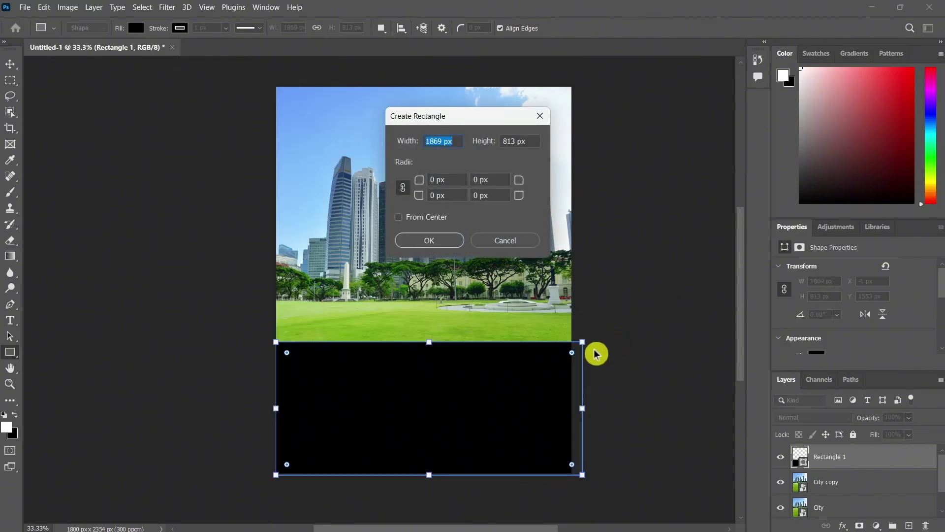
pyautogui.click(539, 116)
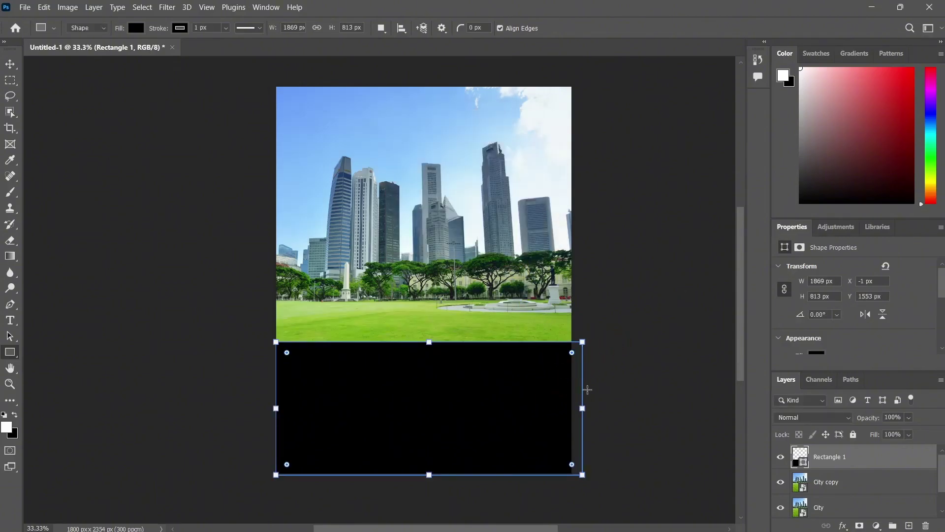
pyautogui.moveTo(583, 408); pyautogui.dragTo(571, 408)
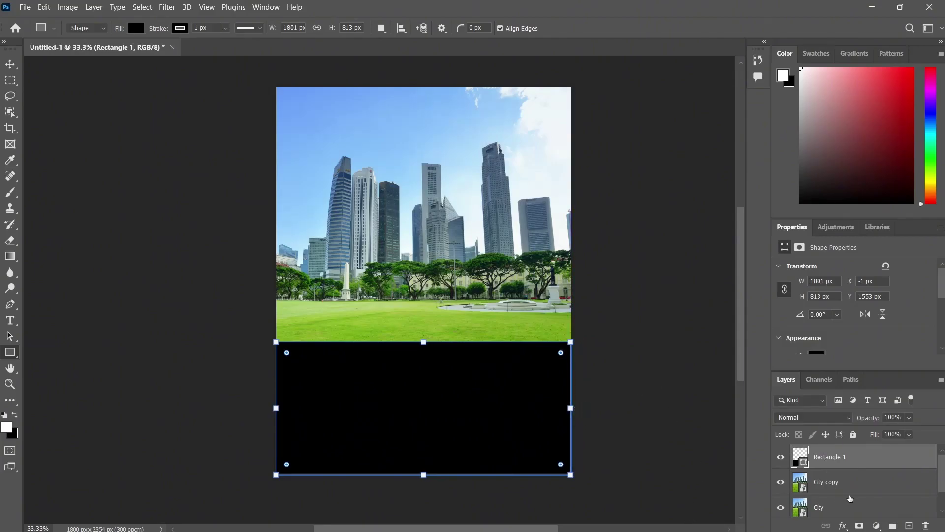
# Step: Hide the City copy layer beneath the black rectangle
pyautogui.scroll(-1, 870, 490)
pyautogui.scroll(1, 867, 487)
pyautogui.click(781, 485)
# Step: Apply a Gaussian Blur with a radius of 7 pixels to the City layer
pyautogui.click(859, 512)
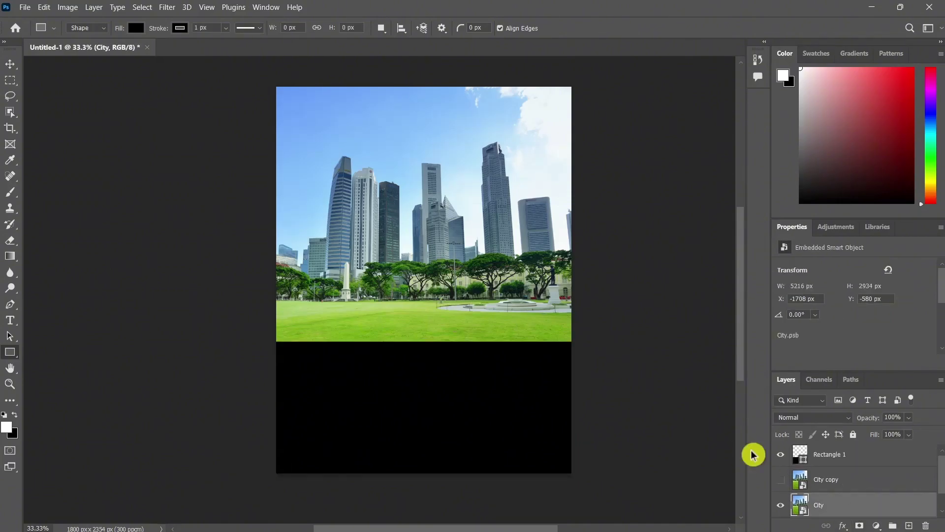
pyautogui.click(166, 10)
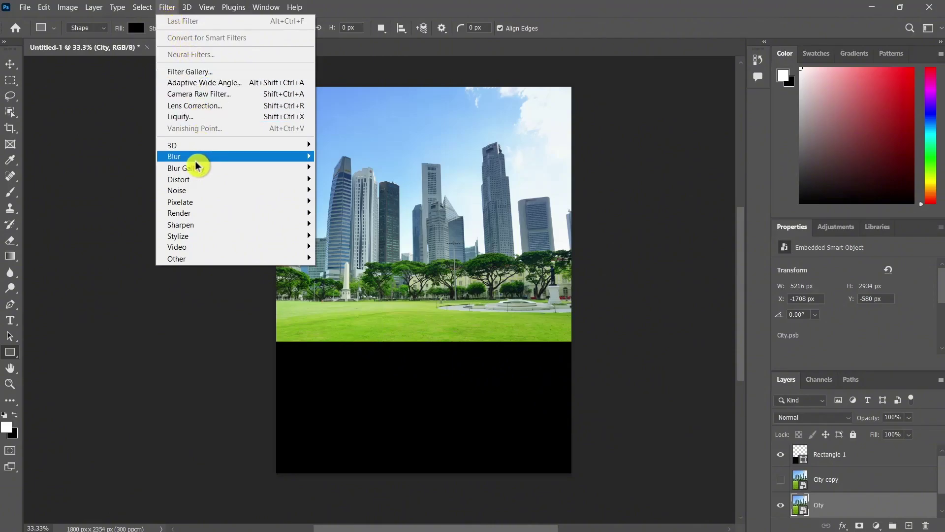
pyautogui.moveTo(208, 162)
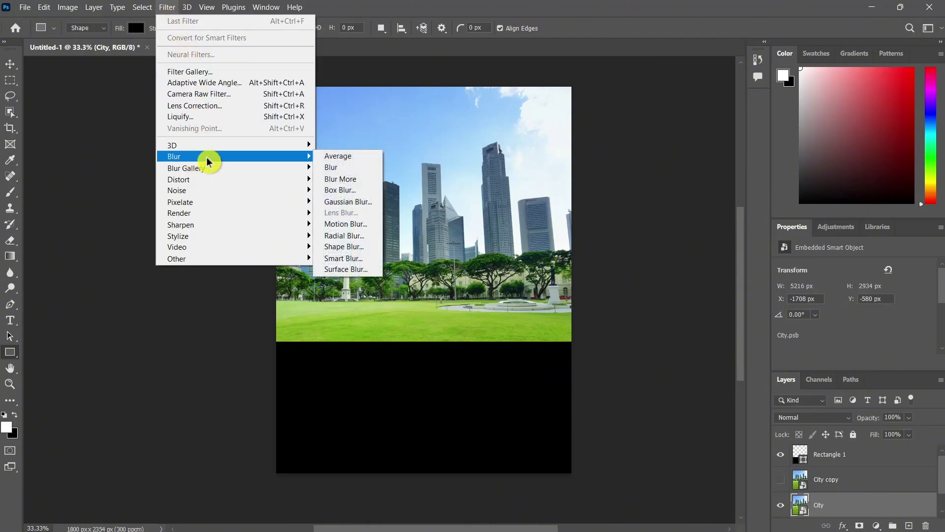
pyautogui.click(353, 202)
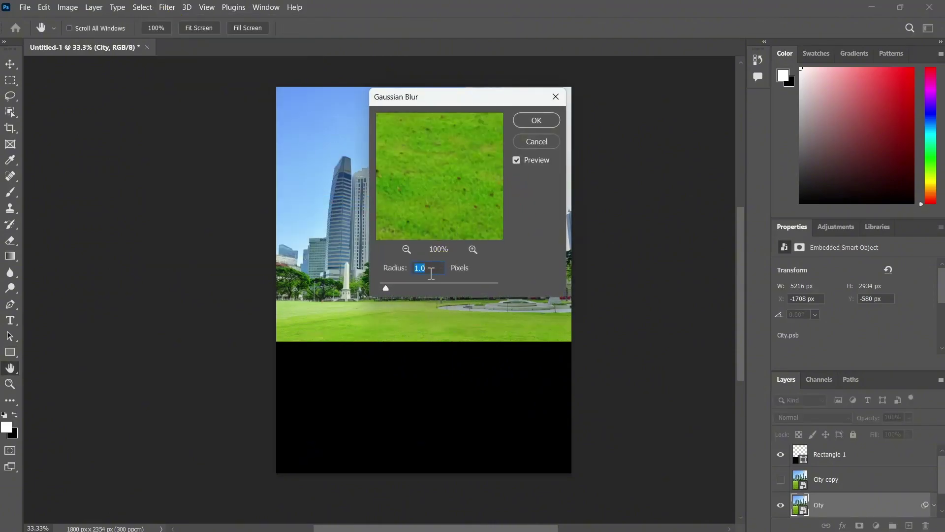
pyautogui.write('7')
pyautogui.click(530, 126)
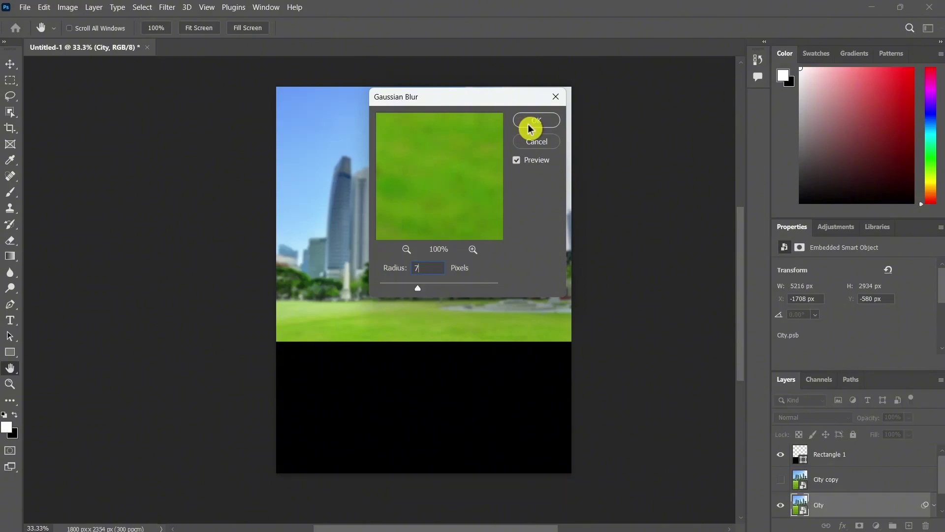
pyautogui.press('u')
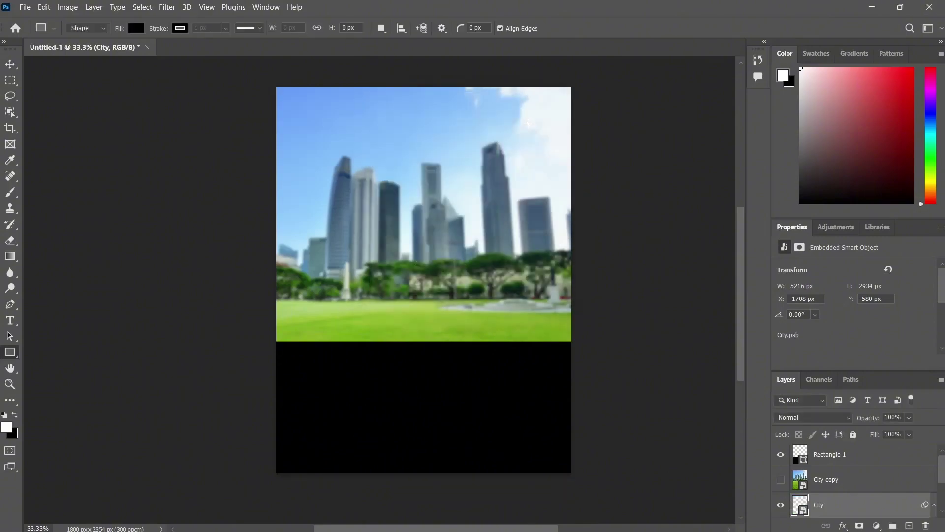
pyautogui.click(348, 445)
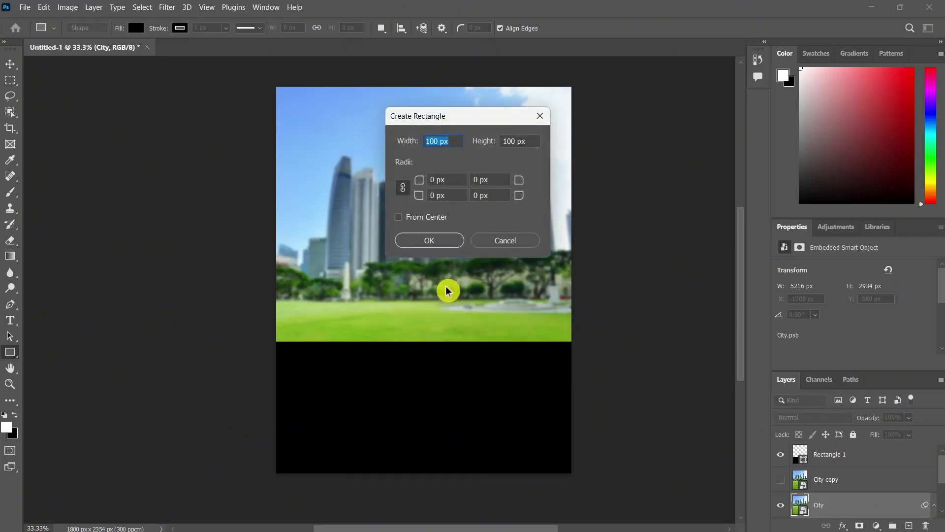
pyautogui.click(537, 120)
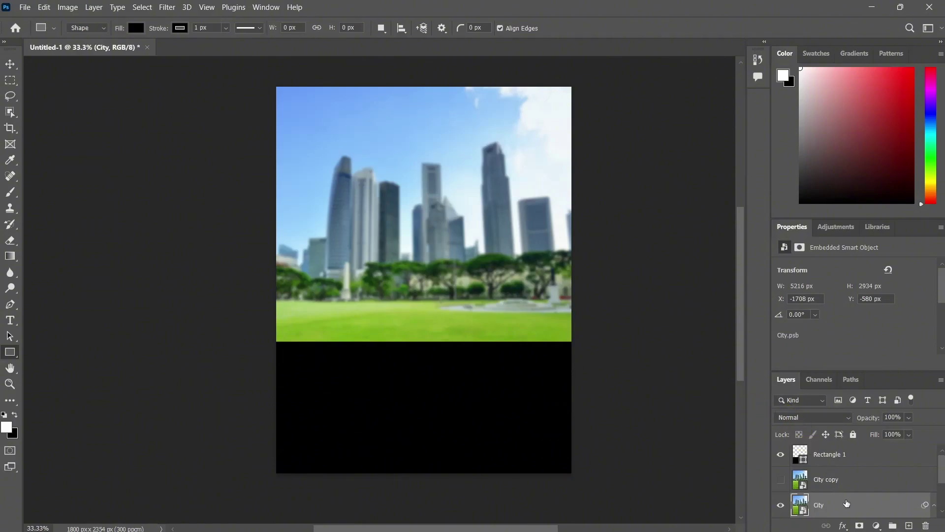
# Step: Add a Hue/Saturation adjustment above the City layer with Saturation at -100 and Lightness at -75
pyautogui.click(876, 525)
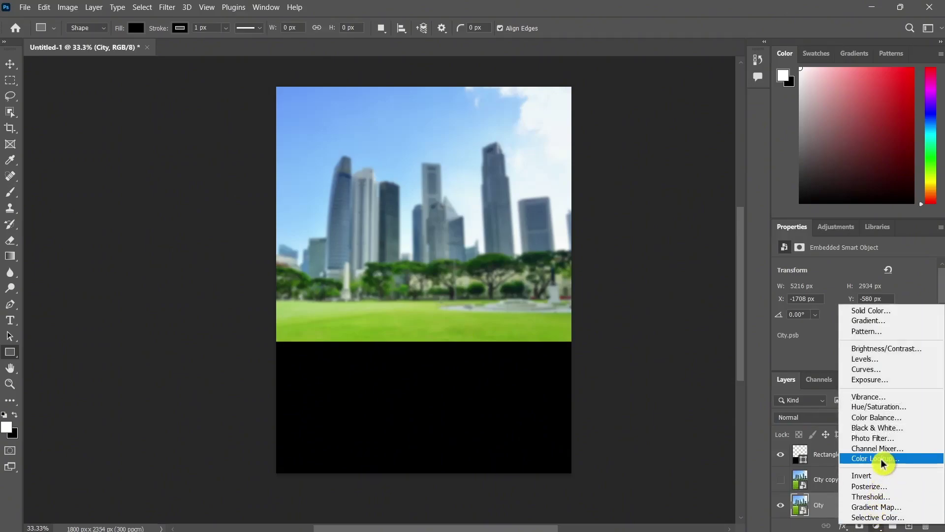
pyautogui.click(881, 406)
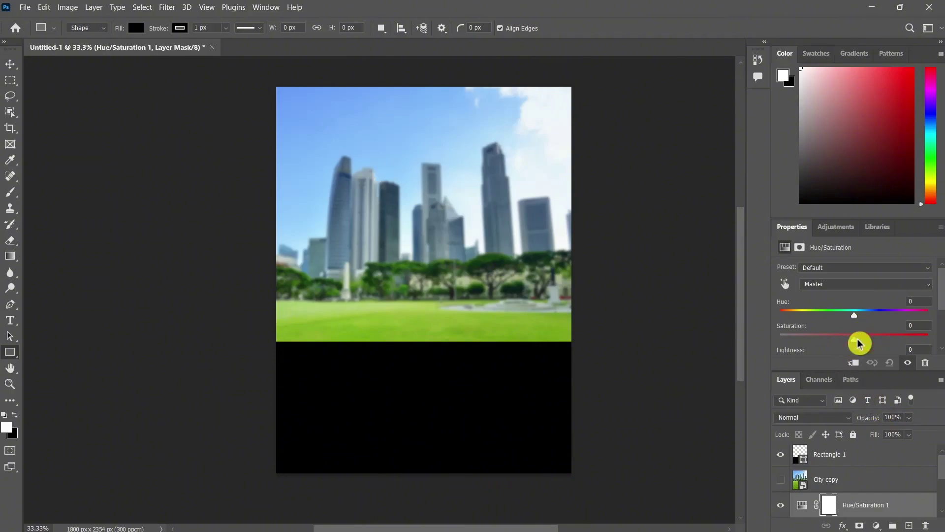
pyautogui.moveTo(855, 343); pyautogui.dragTo(753, 331)
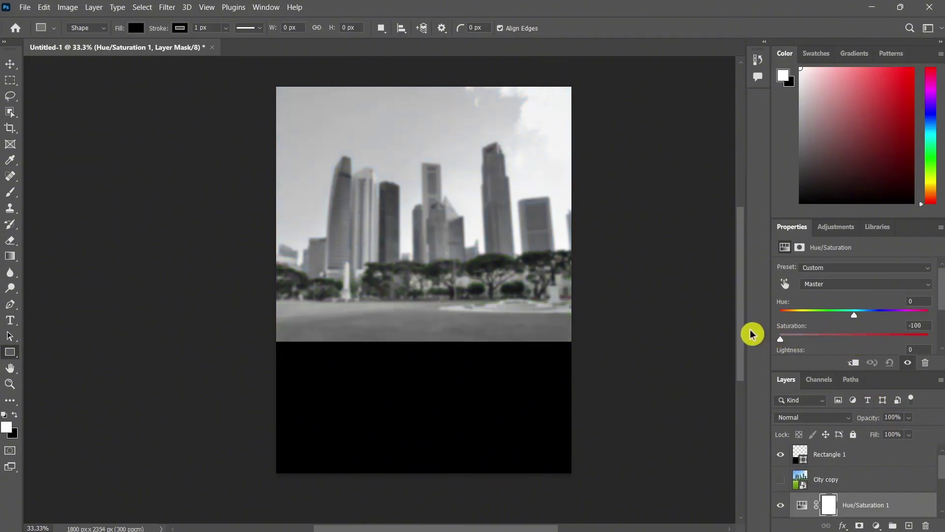
pyautogui.scroll(-1, 859, 349)
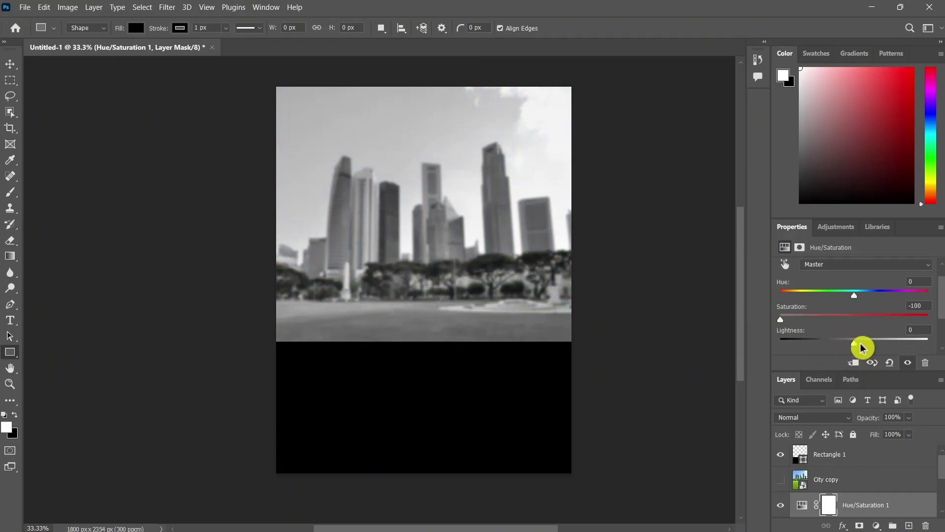
pyautogui.moveTo(855, 349); pyautogui.dragTo(800, 349)
pyautogui.scroll(-2, 859, 455)
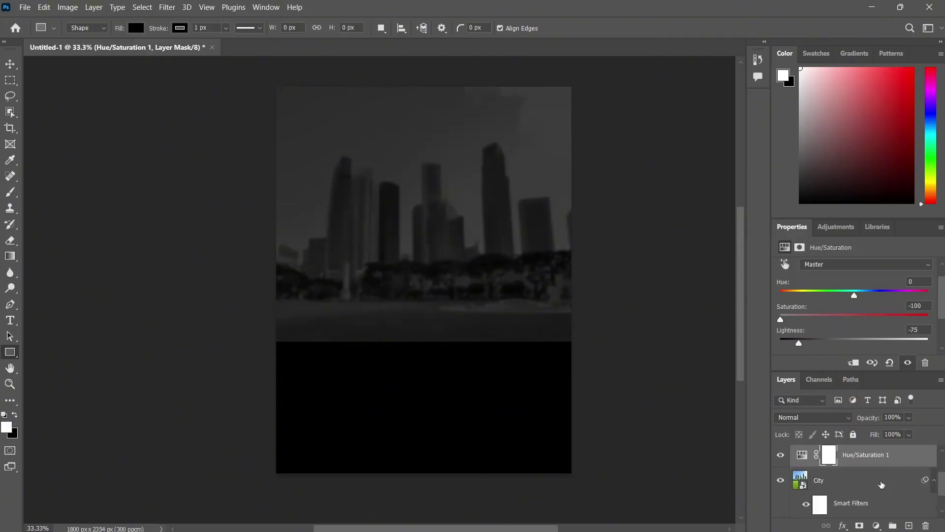
# Step: Apply a second Gaussian Blur with a radius of 3 pixels to the City layer
pyautogui.click(852, 486)
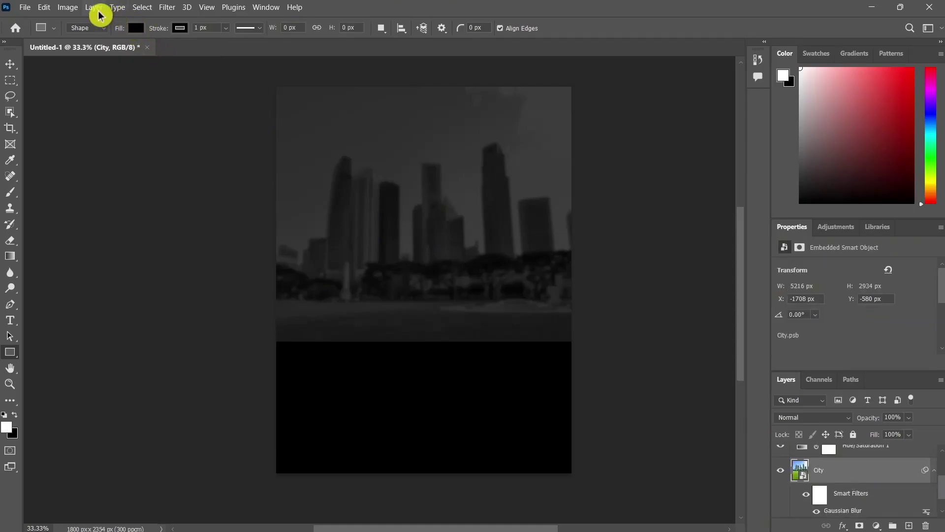
pyautogui.click(164, 12)
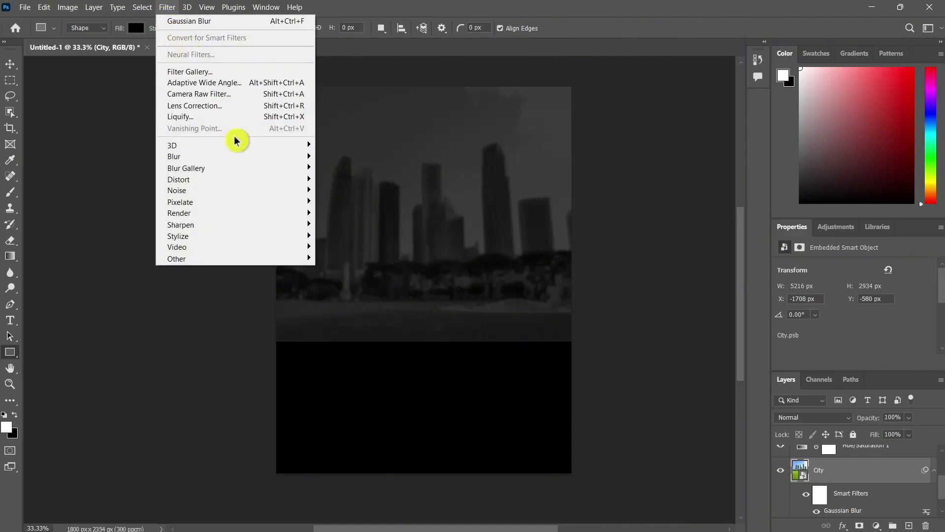
pyautogui.moveTo(306, 160)
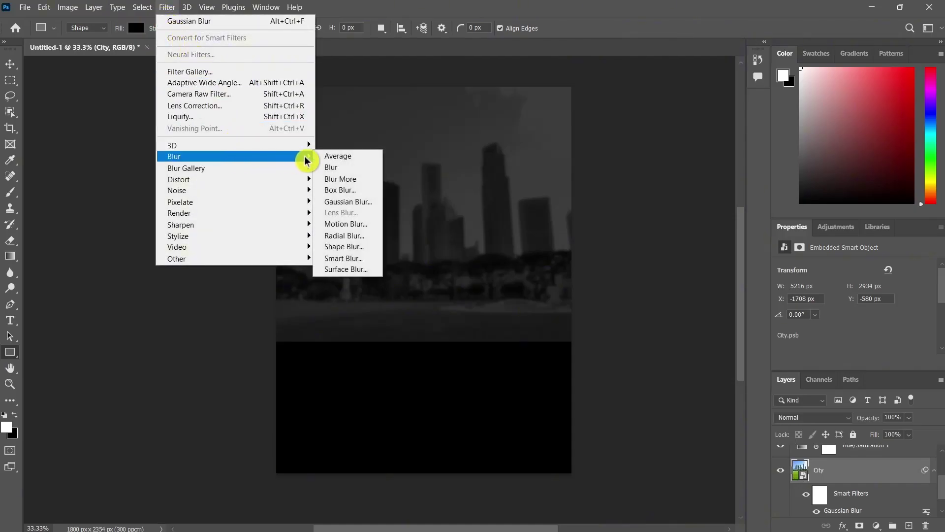
pyautogui.click(369, 202)
pyautogui.write('3')
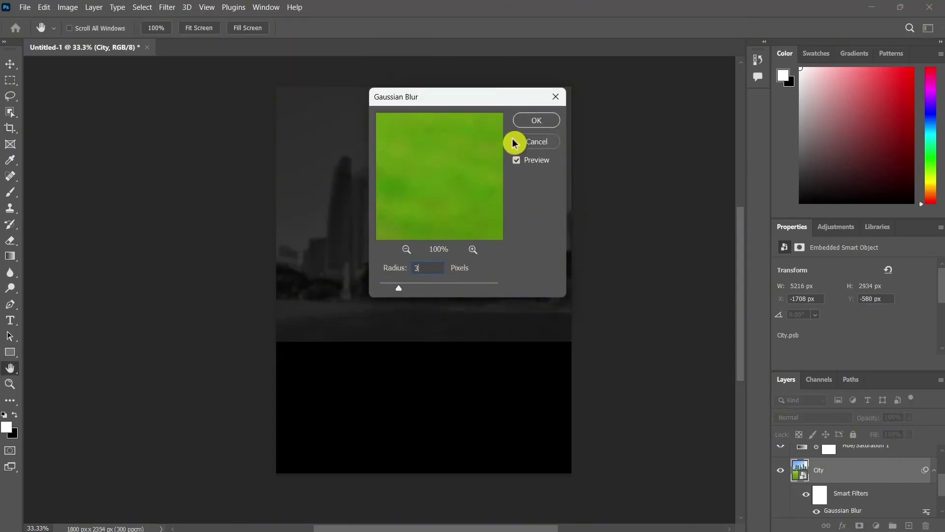
pyautogui.click(527, 120)
pyautogui.press('u')
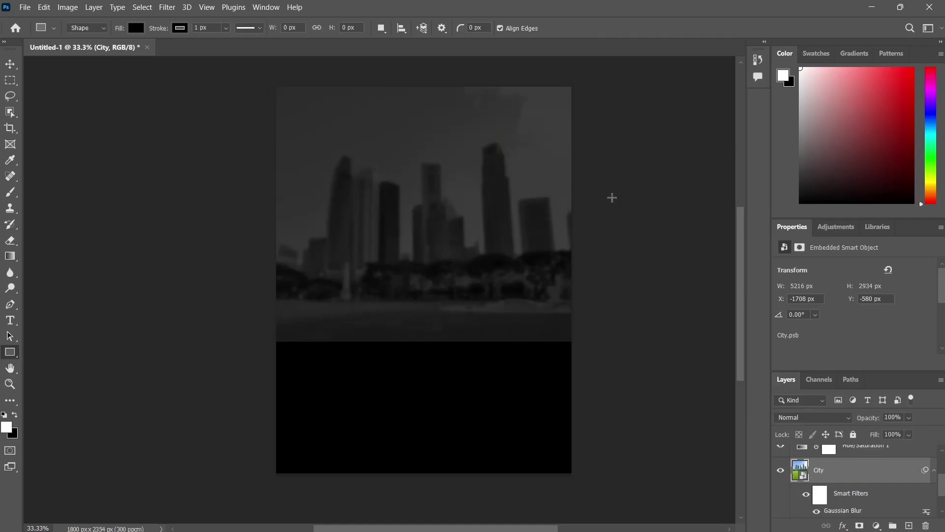
# Step: Set the Type tool's font to Haettenschweiler Regular
pyautogui.press('t')
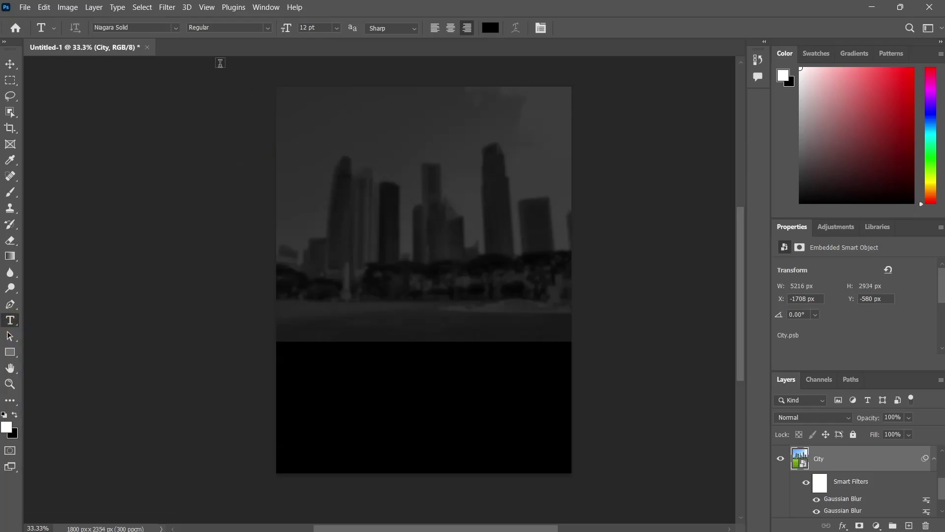
pyautogui.click(175, 28)
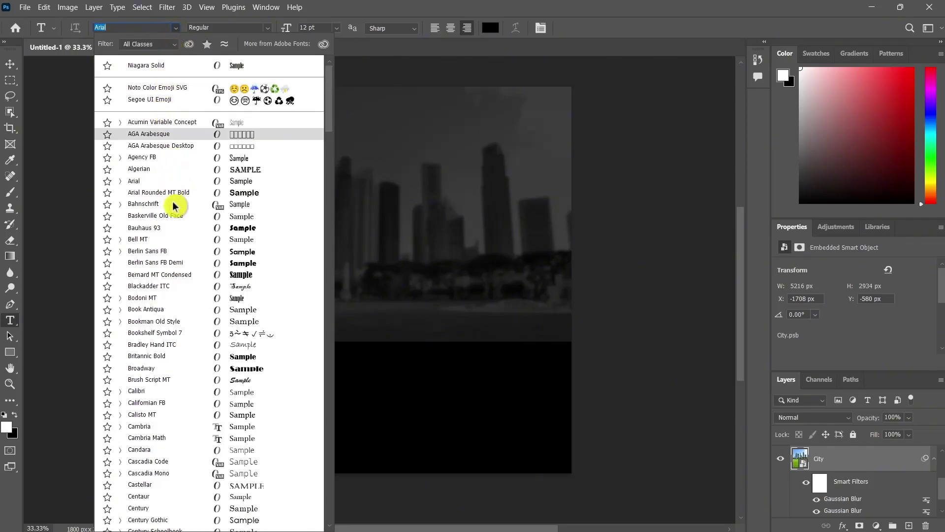
pyautogui.write('h')
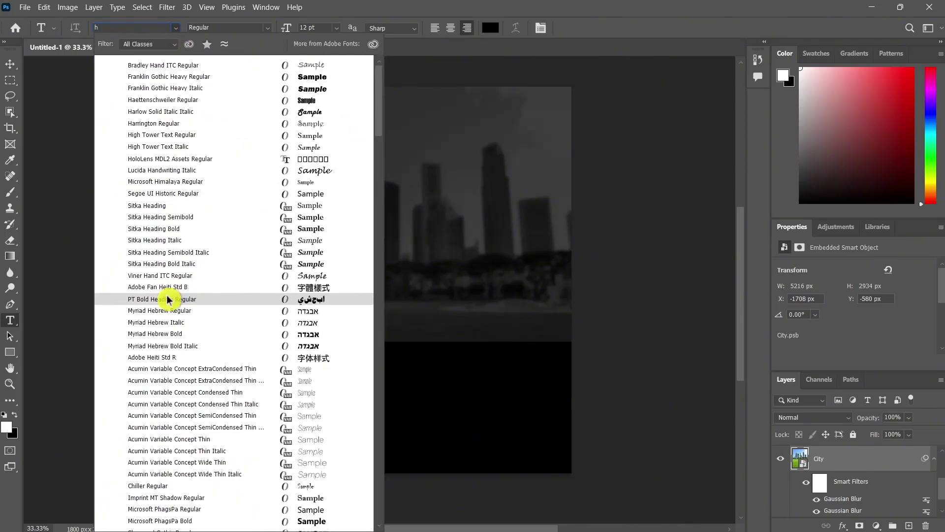
pyautogui.write('aettenschweiler')
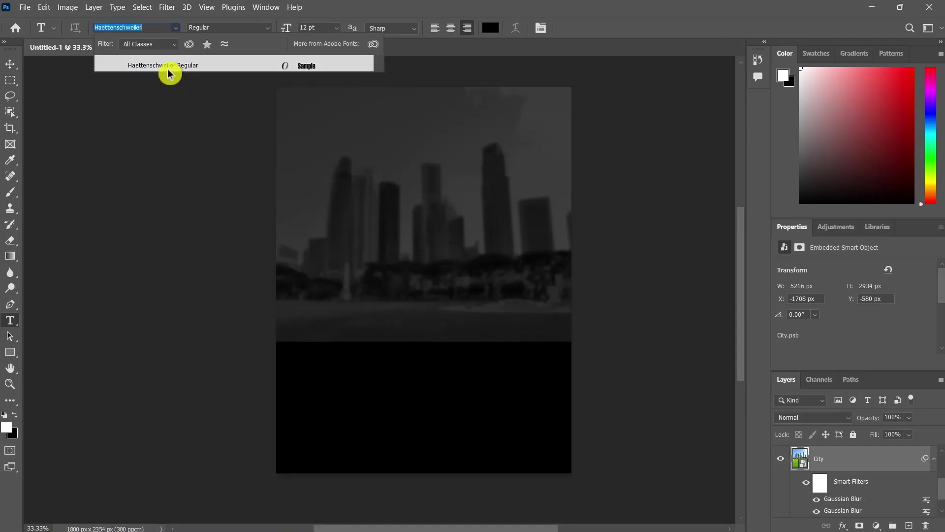
pyautogui.click(166, 68)
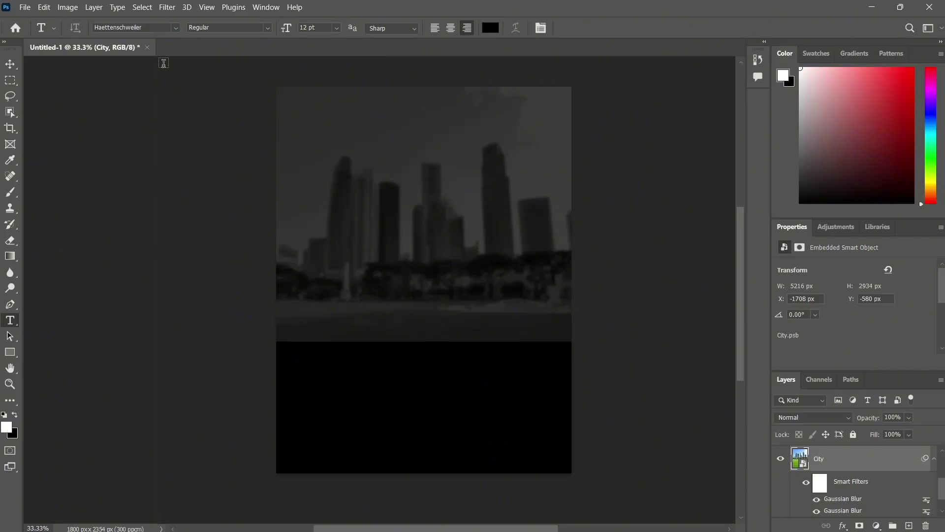
# Step: Add a white text layer reading "1" at 175 pt above the black rectangle layer, near the middle of the canvas
pyautogui.click(417, 239)
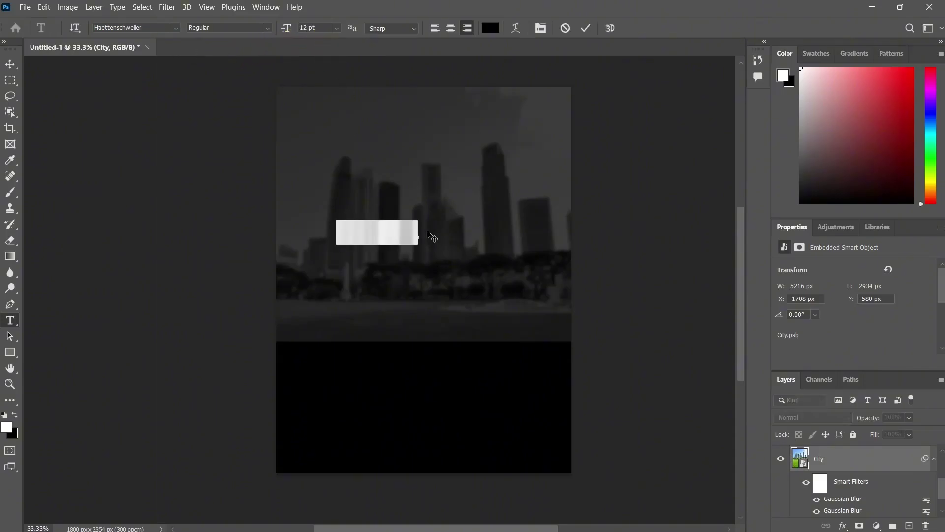
pyautogui.write('1')
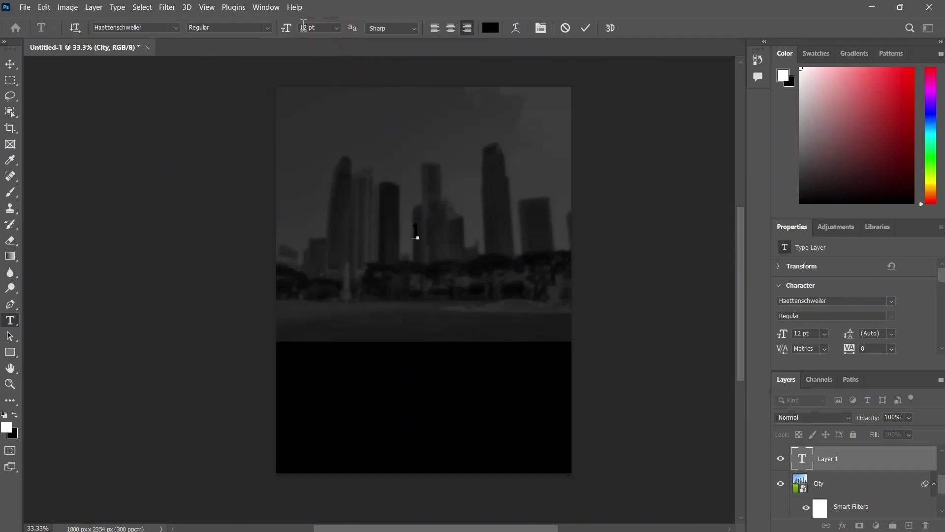
pyautogui.write('2')
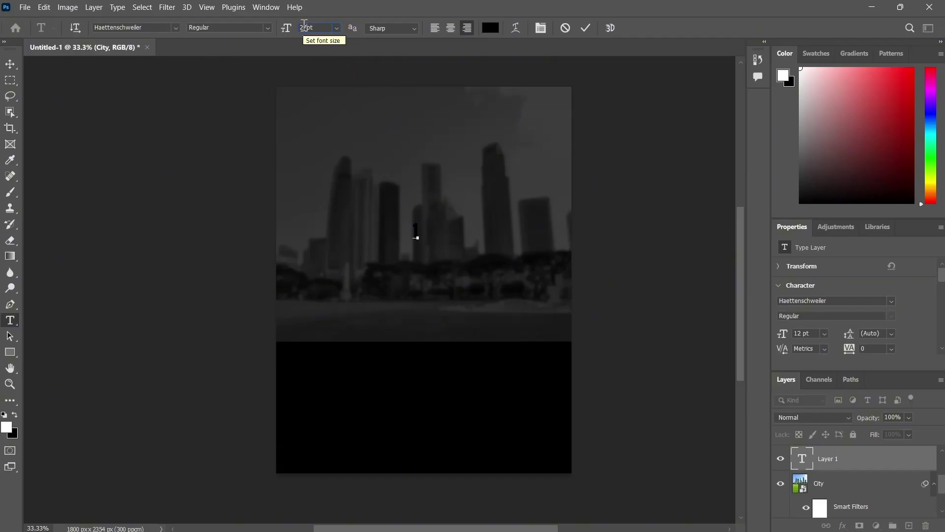
pyautogui.write('78')
pyautogui.press('Return')
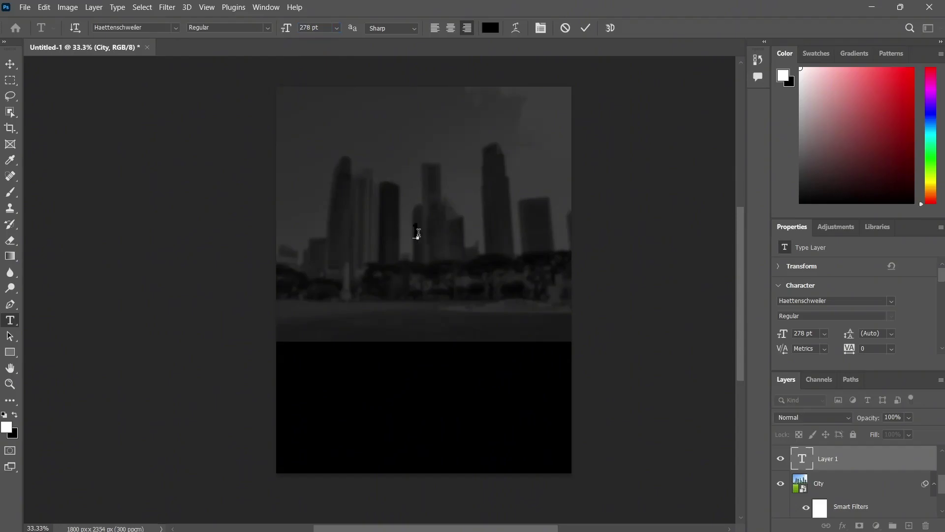
pyautogui.write('1')
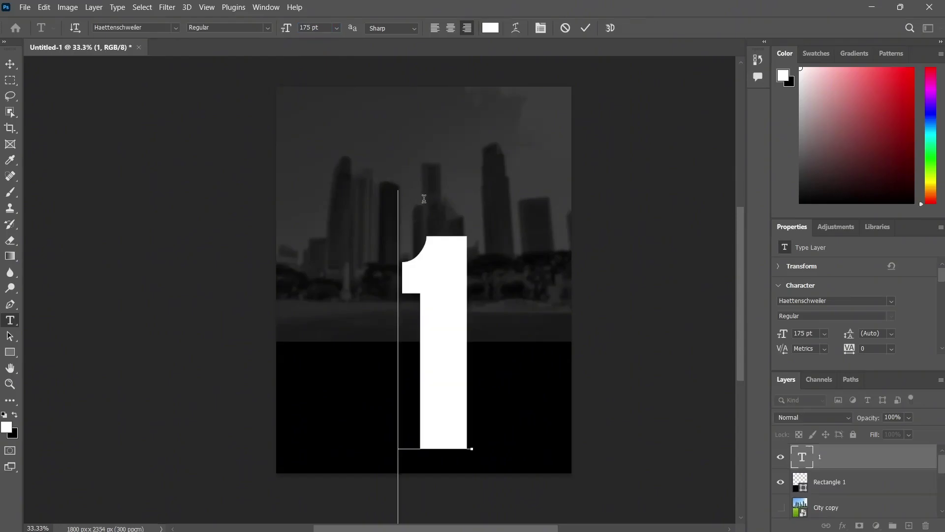
# Step: Move the 1 to the canvas's horizontal centre with its base on the black rectangle's upper edge
pyautogui.click(10, 64)
pyautogui.moveTo(428, 314); pyautogui.dragTo(420, 205)
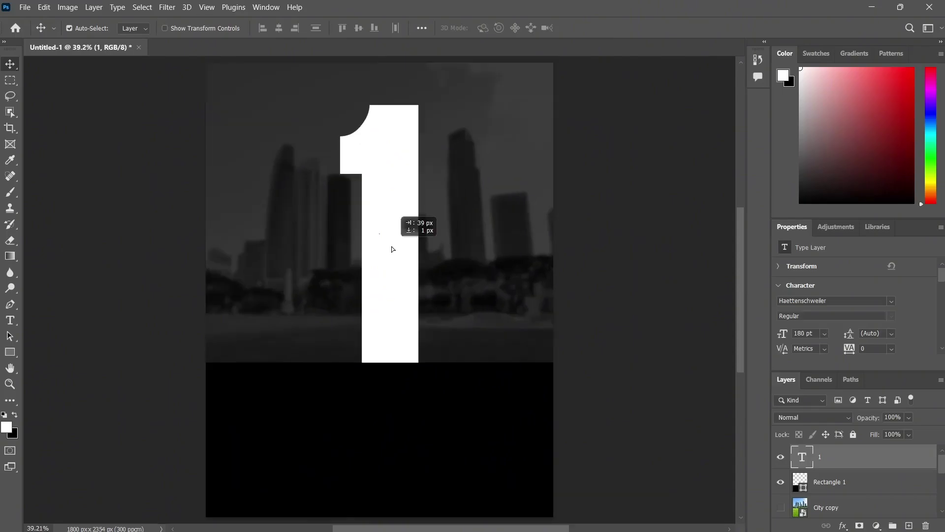
pyautogui.moveTo(391, 246); pyautogui.dragTo(382, 249)
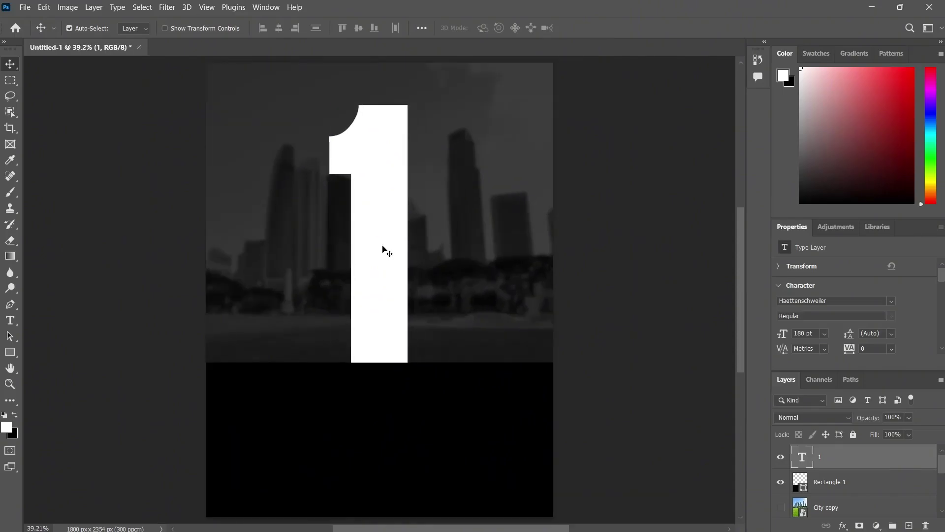
# Step: Give the 1 layer a white Outer Glow with Screen blend mode, 63% opacity and a size of 43 px
pyautogui.rightClick(851, 461)
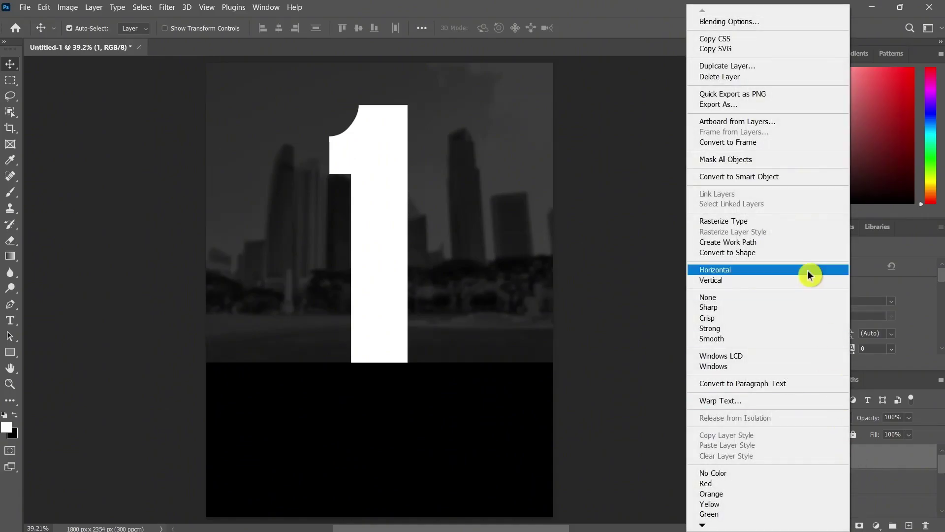
pyautogui.click(754, 23)
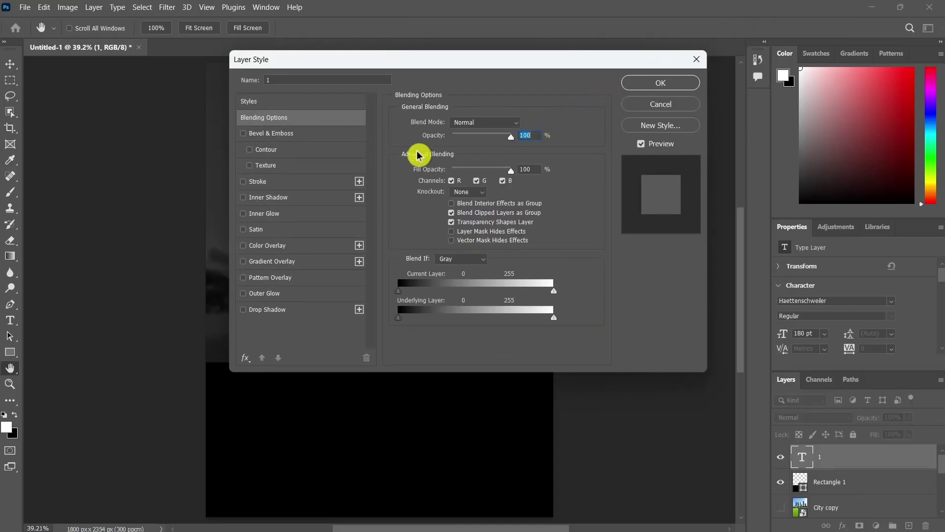
pyautogui.click(248, 293)
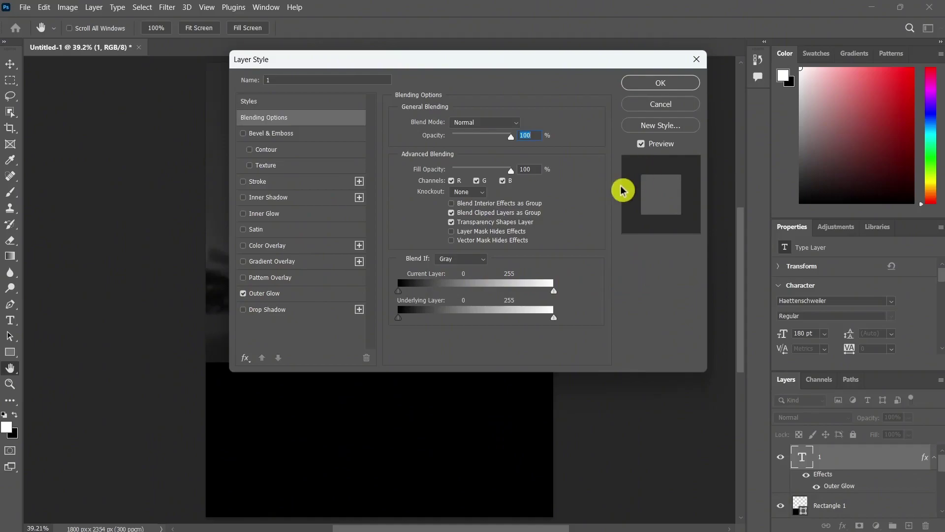
pyautogui.click(311, 294)
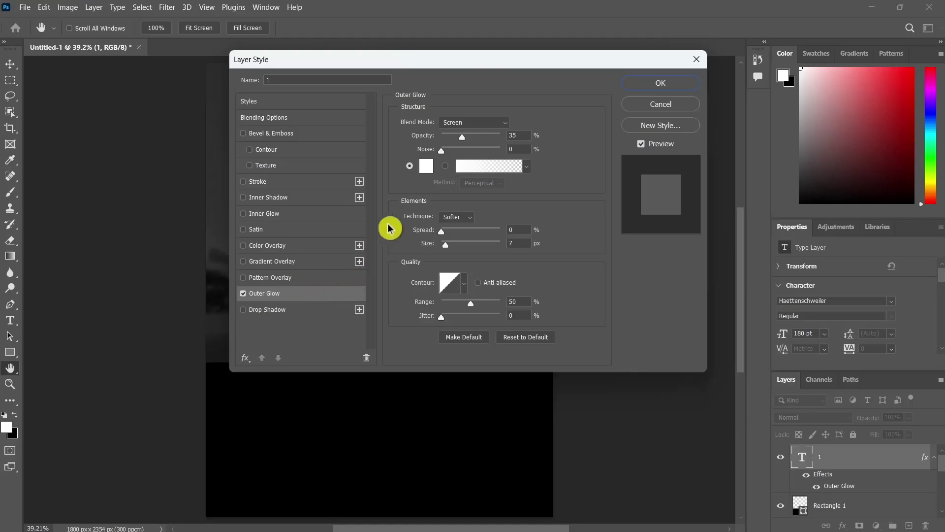
pyautogui.click(491, 124)
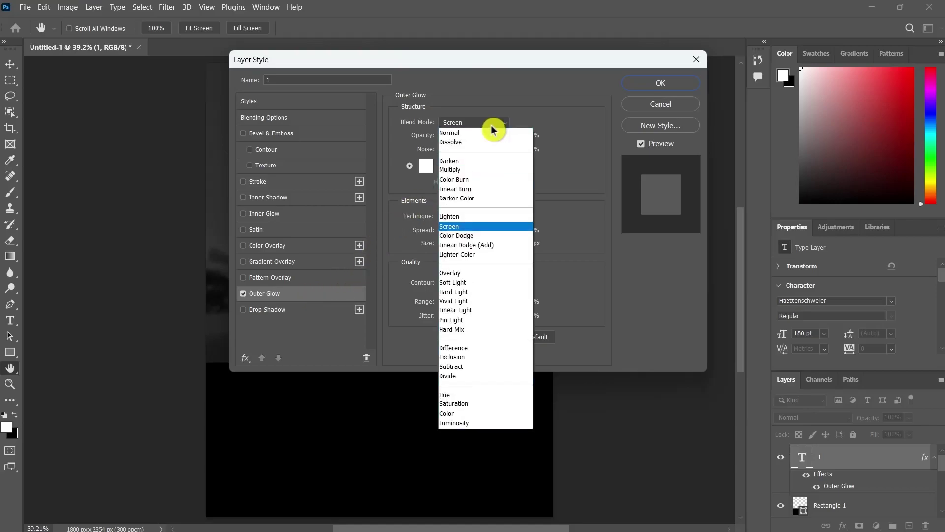
pyautogui.click(462, 227)
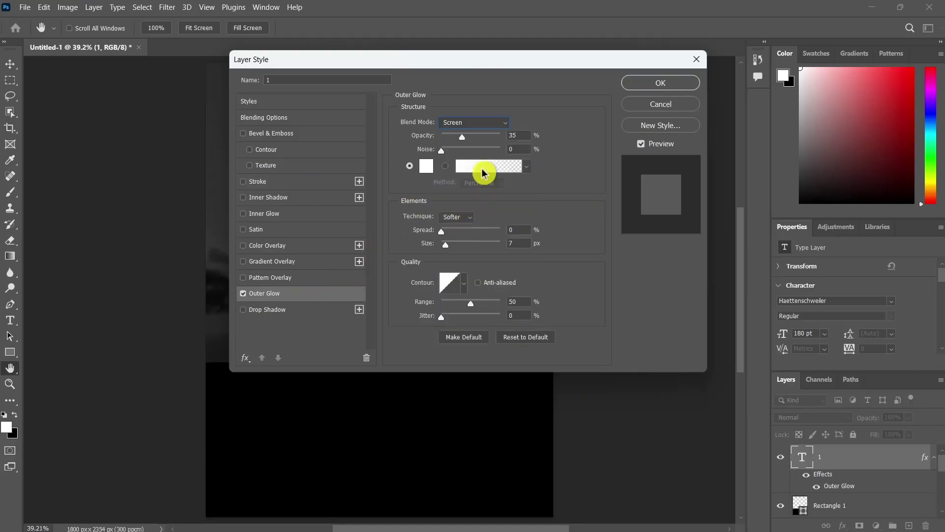
pyautogui.click(519, 135)
pyautogui.doubleClick(519, 135)
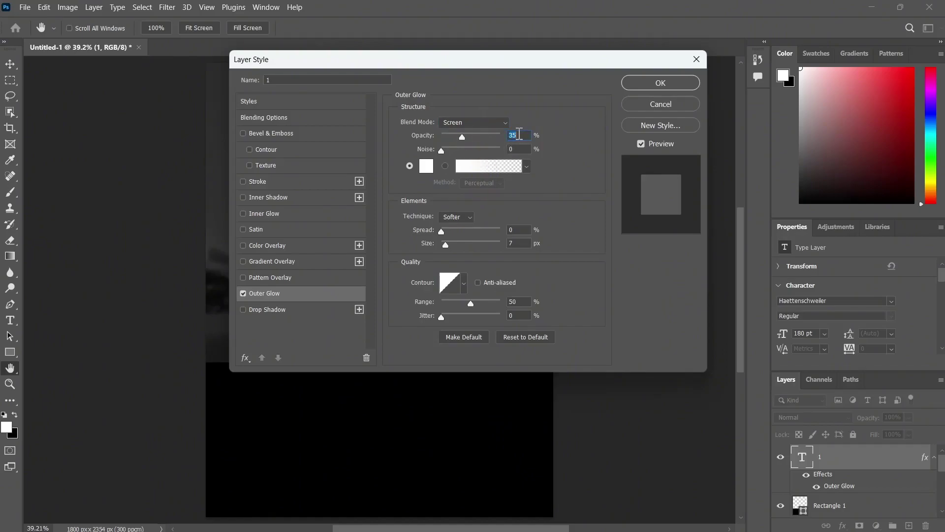
pyautogui.write('63')
pyautogui.write('43')
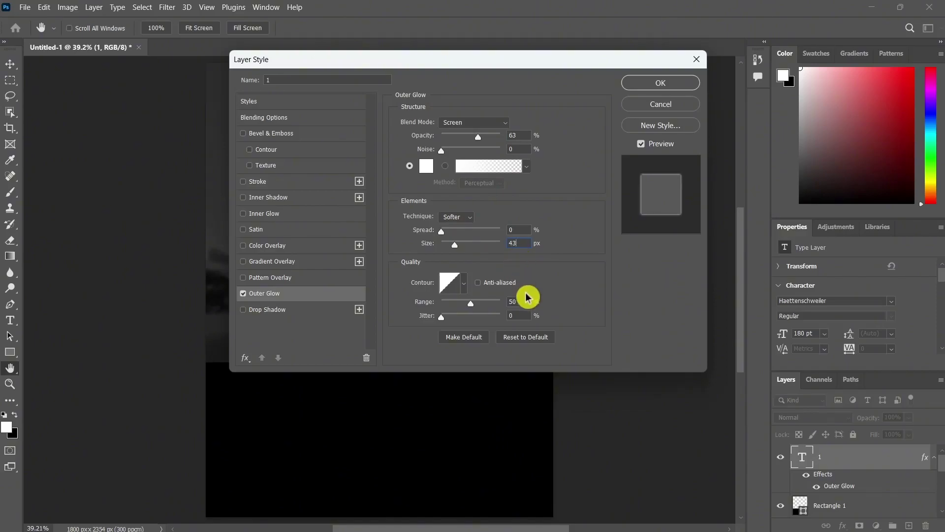
pyautogui.click(653, 85)
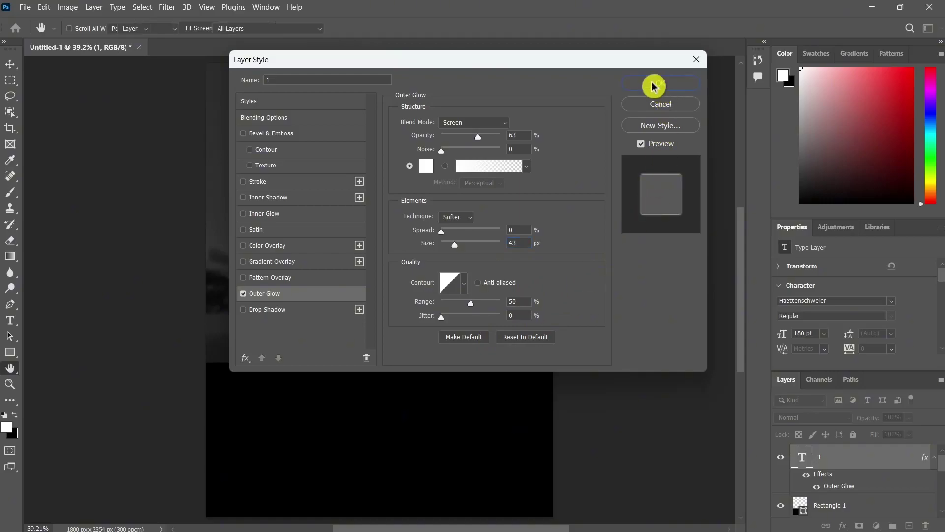
# Step: Add a white Inner Glow to the 1 layer with 40% opacity, a size of 250 px and a range of 50%
pyautogui.rightClick(830, 460)
pyautogui.click(737, 23)
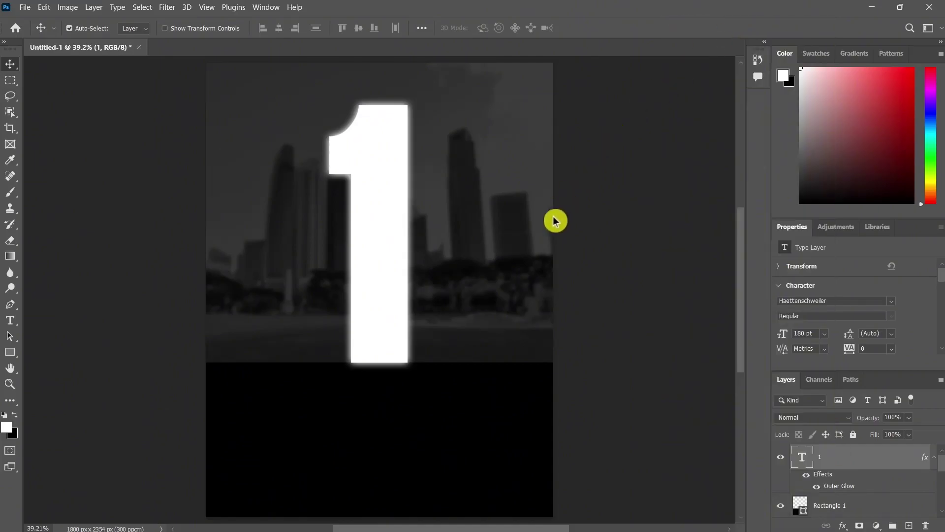
pyautogui.click(263, 213)
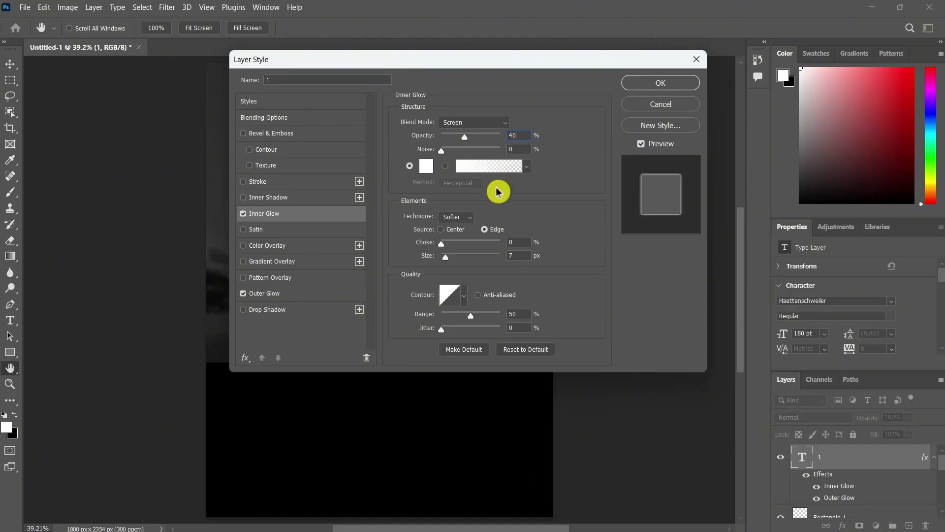
pyautogui.click(420, 170)
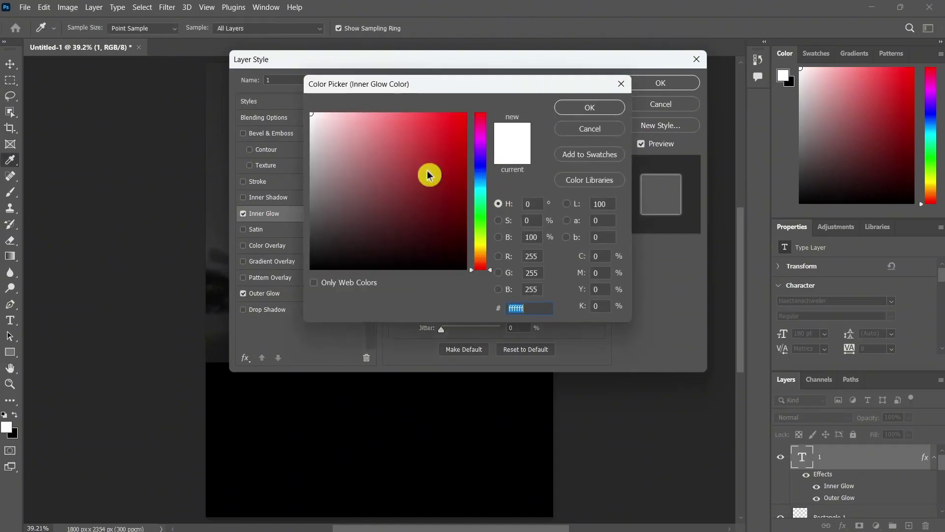
pyautogui.click(603, 113)
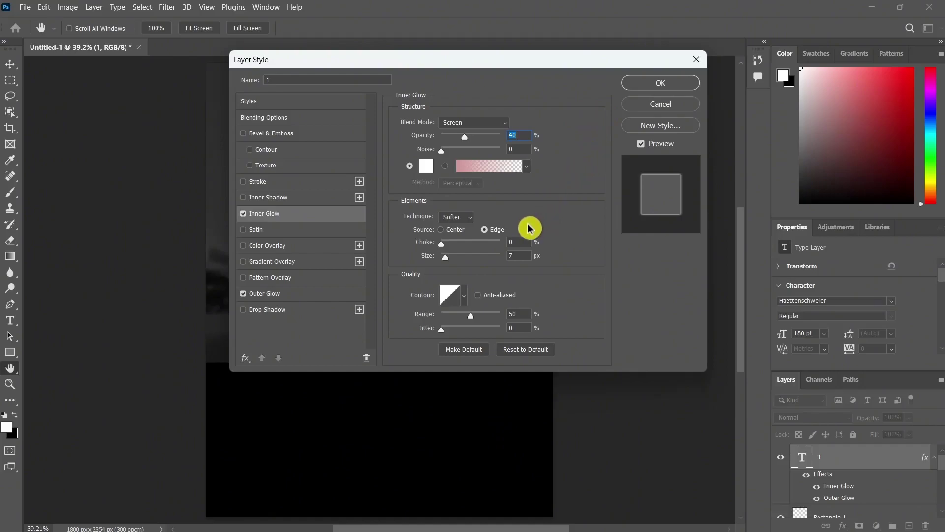
pyautogui.click(521, 258)
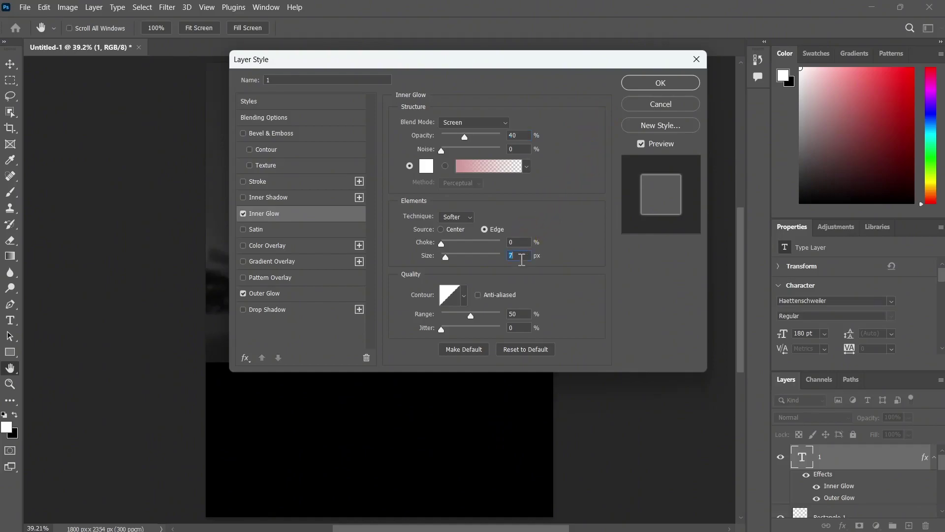
pyautogui.write('250')
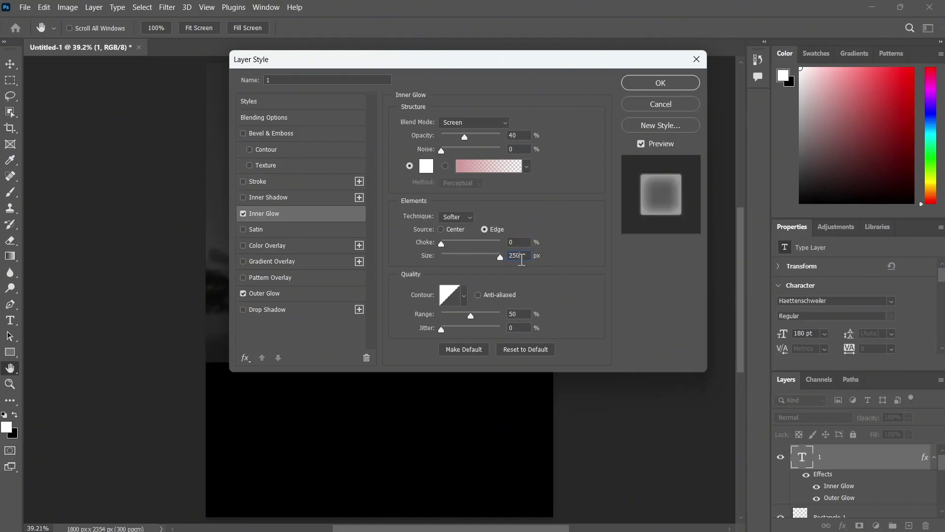
pyautogui.scroll(-1, 517, 299)
pyautogui.click(520, 317)
pyautogui.write('50')
# Step: Add a Bevel & Emboss to the 1 layer with the Smooth technique, 303% depth, 3 px size and 3 px soften
pyautogui.click(243, 134)
pyautogui.click(268, 137)
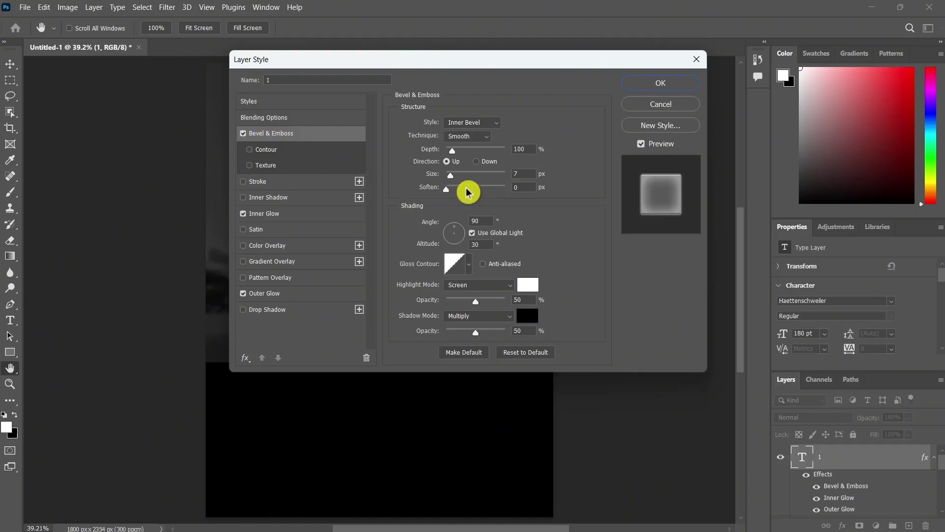
pyautogui.click(476, 138)
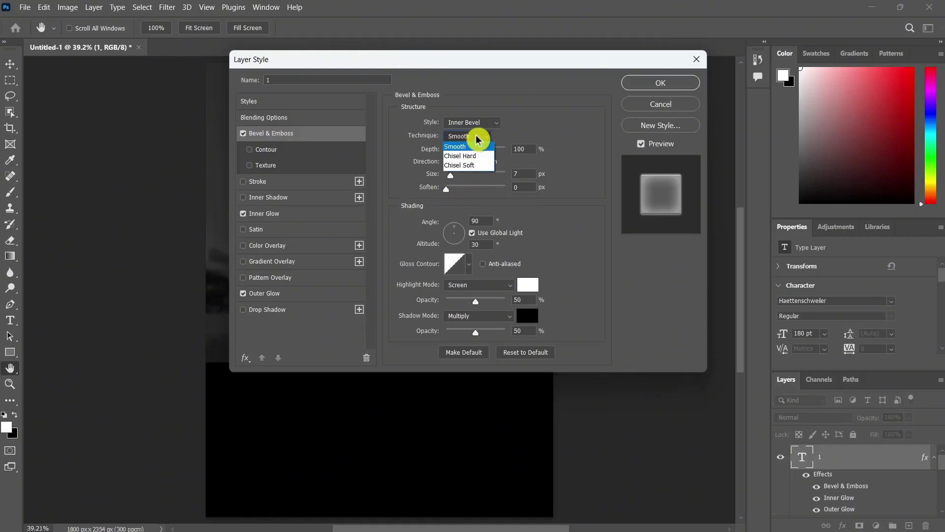
pyautogui.click(478, 147)
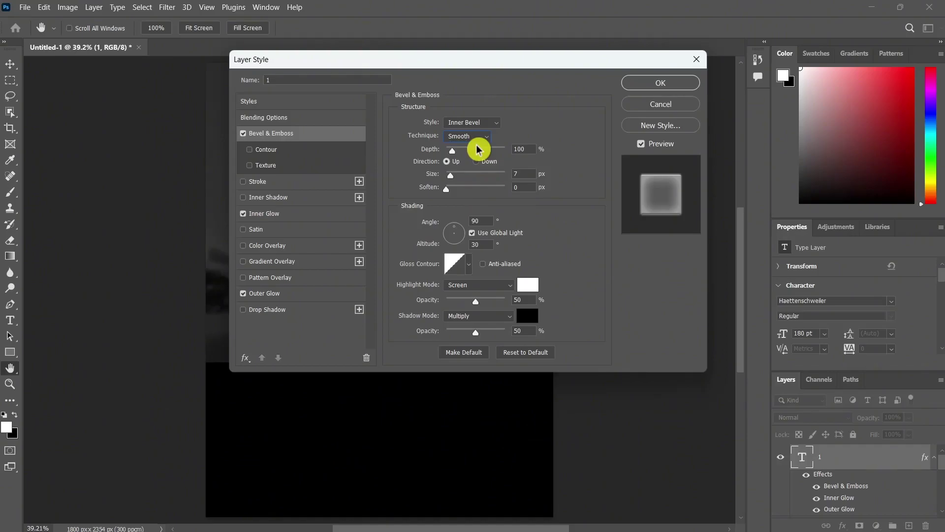
pyautogui.click(524, 149)
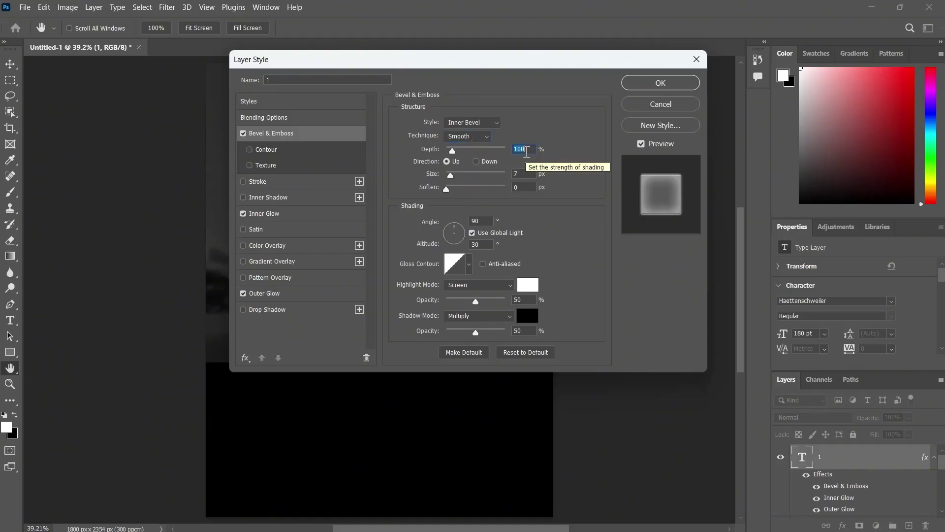
pyautogui.write('303')
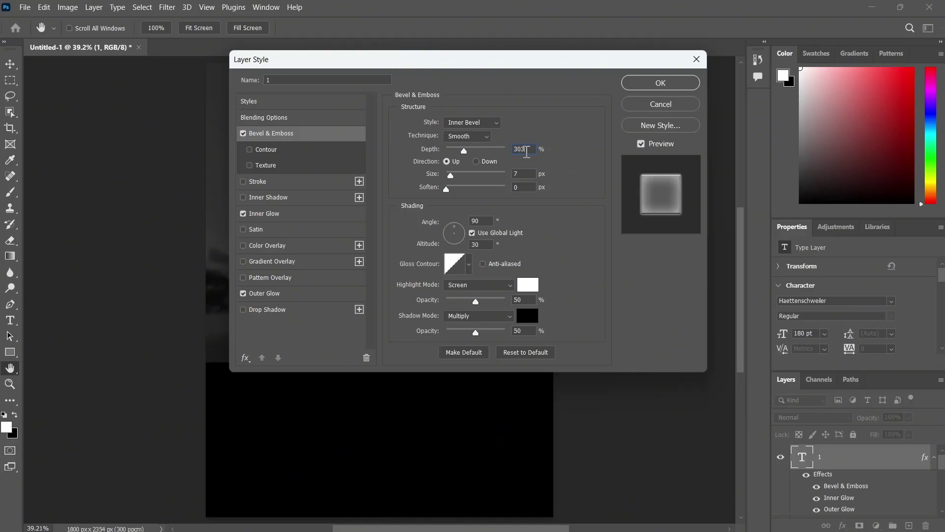
pyautogui.write('3')
pyautogui.press('Tab')
pyautogui.write('3')
# Step: Set the bevel's shading to angle 115°, altitude 0°, highlight opacity 68% and shadow opacity 32%, and apply the layer style
pyautogui.click(488, 220)
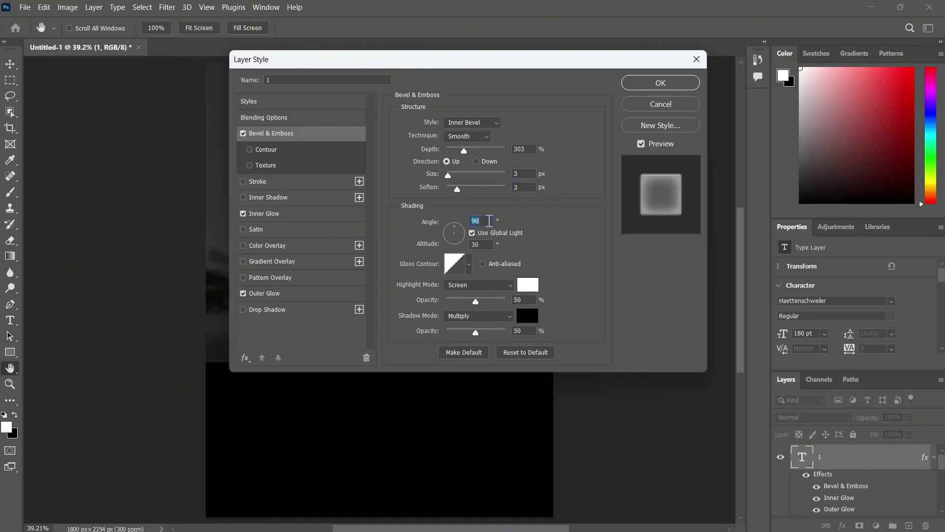
pyautogui.write('115')
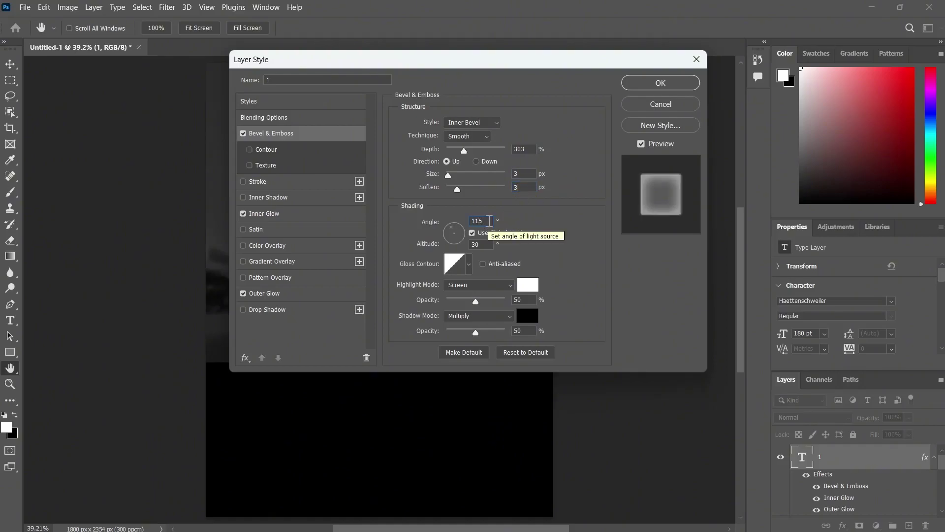
pyautogui.click(481, 244)
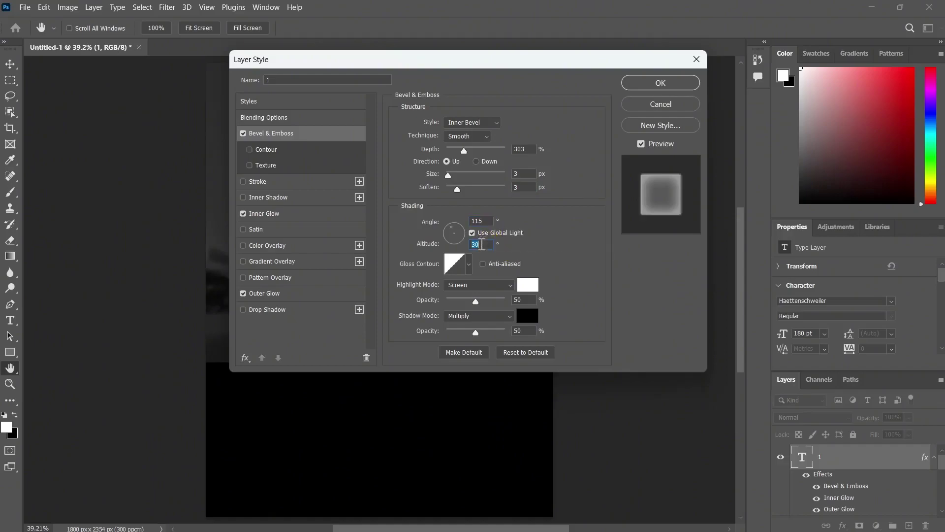
pyautogui.write('0')
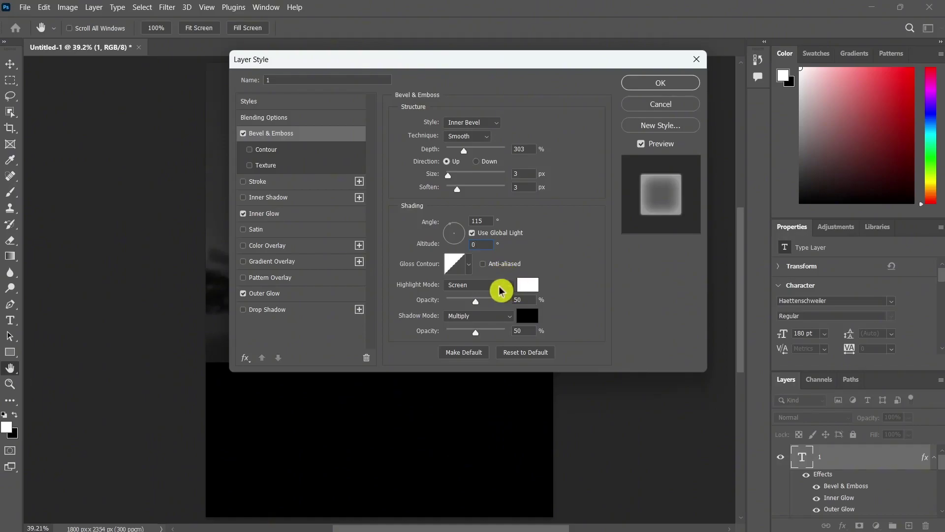
pyautogui.click(522, 299)
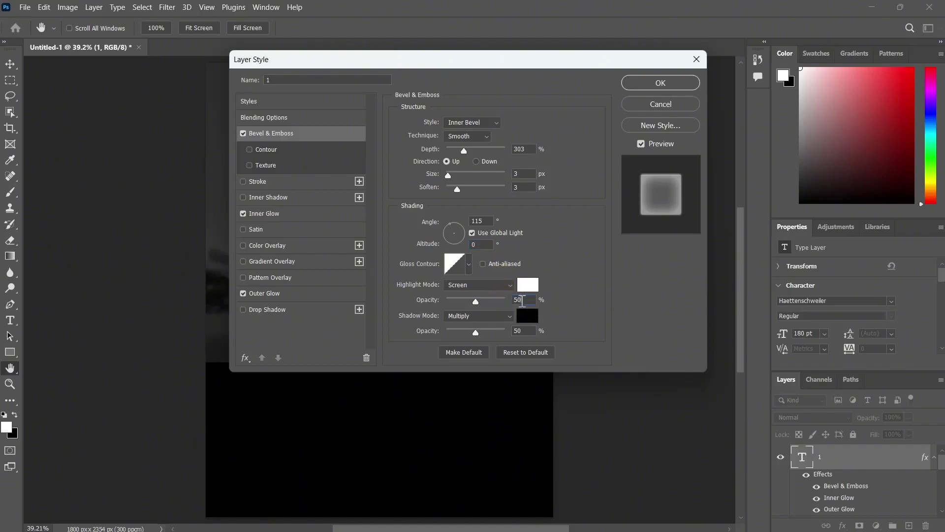
pyautogui.write('68')
pyautogui.write('32')
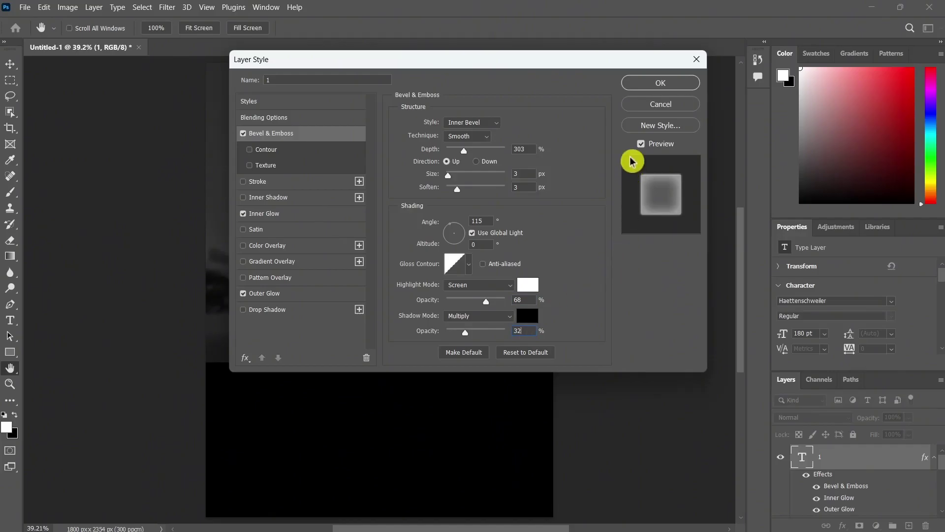
pyautogui.click(644, 85)
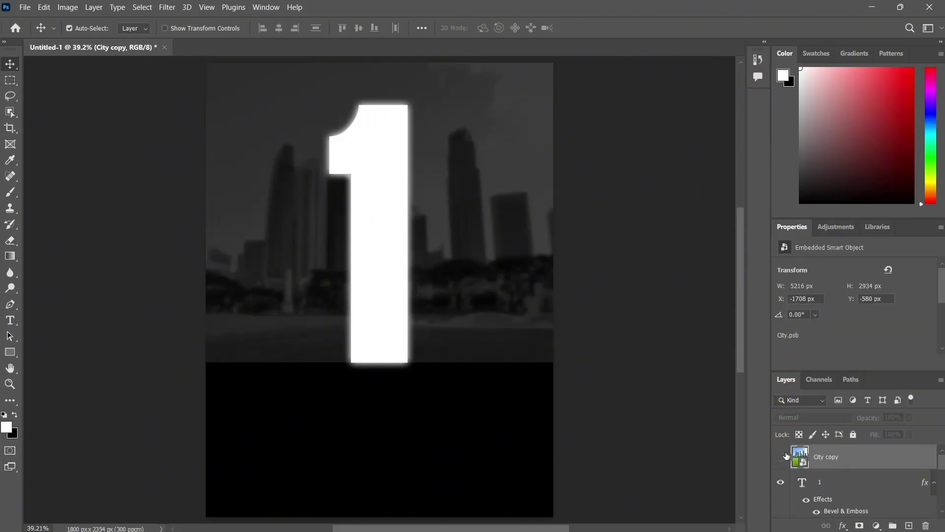
# Step: Show the City copy layer and clip it to the 1 text layer with a clipping mask
pyautogui.click(781, 458)
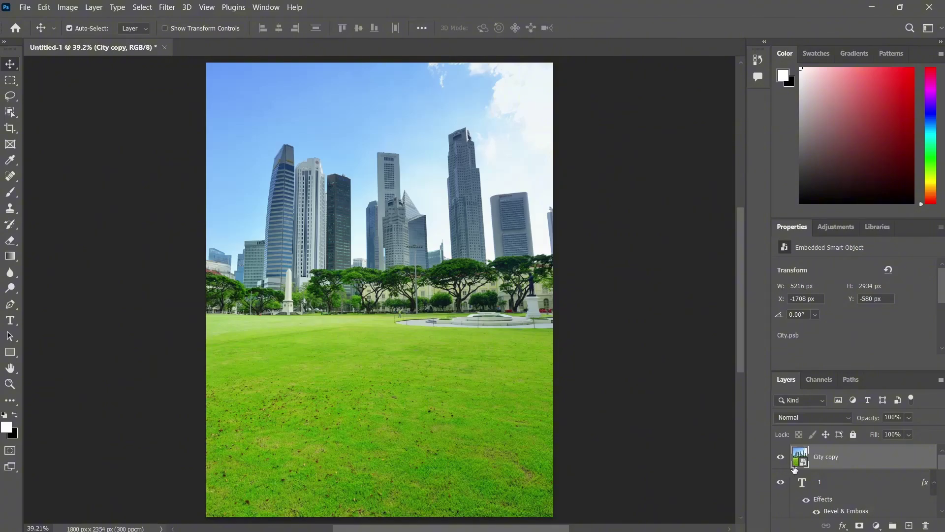
pyautogui.rightClick(817, 465)
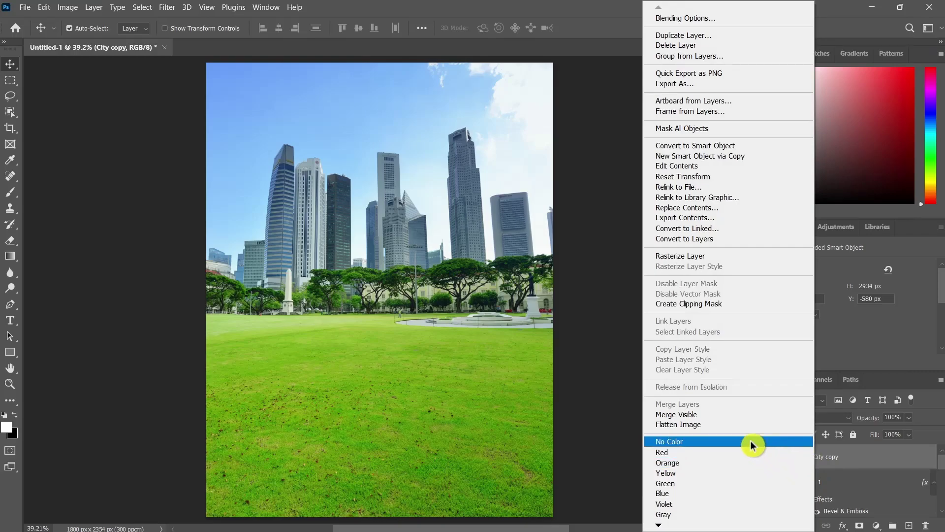
pyautogui.click(711, 304)
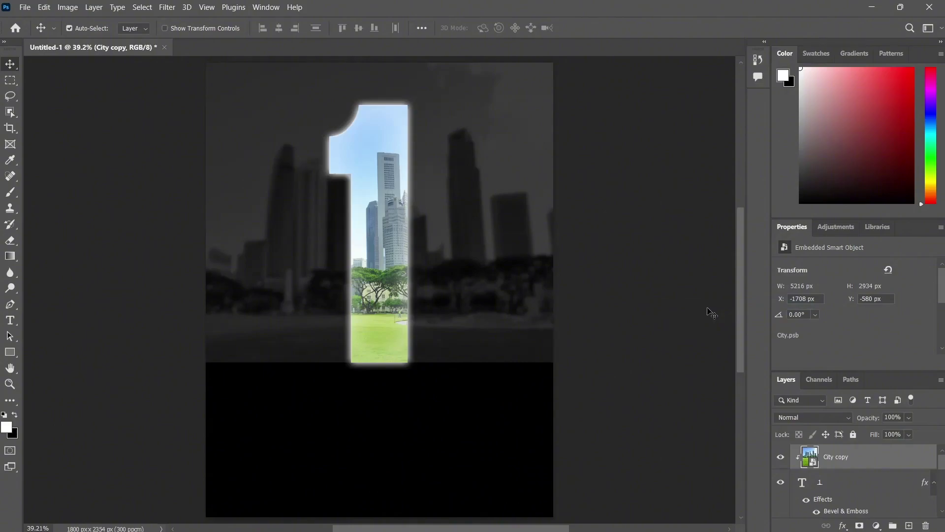
# Step: Create a new empty layer directly above the Rectangle 1 layer and name it Light
pyautogui.scroll(-1, 859, 481)
pyautogui.scroll(-2, 859, 481)
pyautogui.click(855, 481)
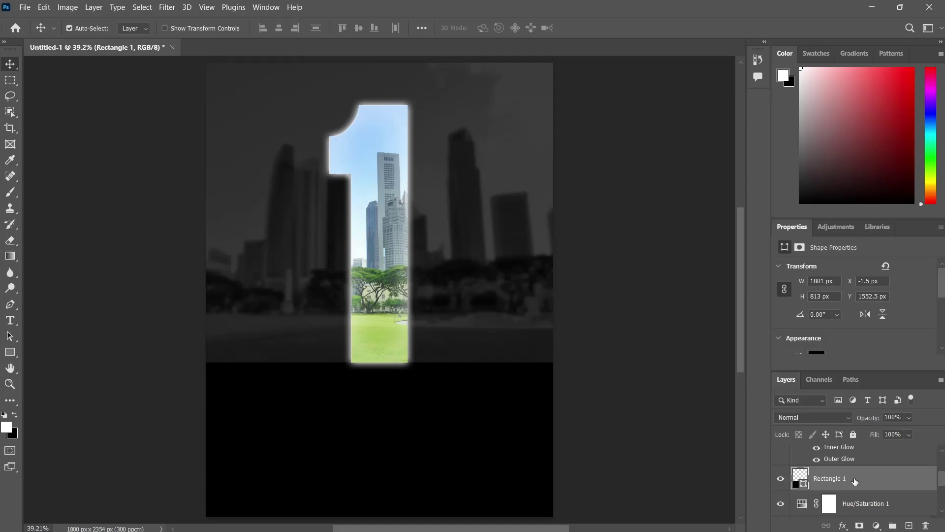
pyautogui.click(909, 525)
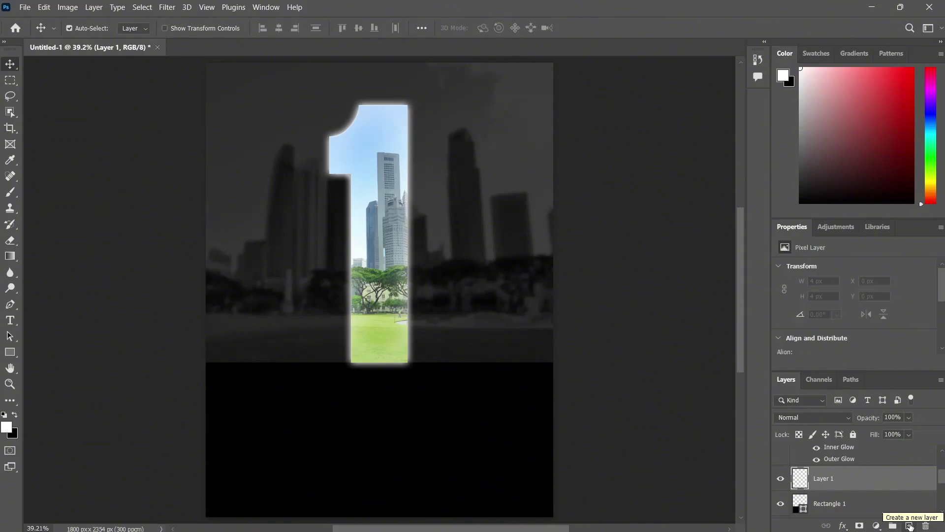
pyautogui.doubleClick(829, 479)
pyautogui.write('Ligh')
pyautogui.click(882, 485)
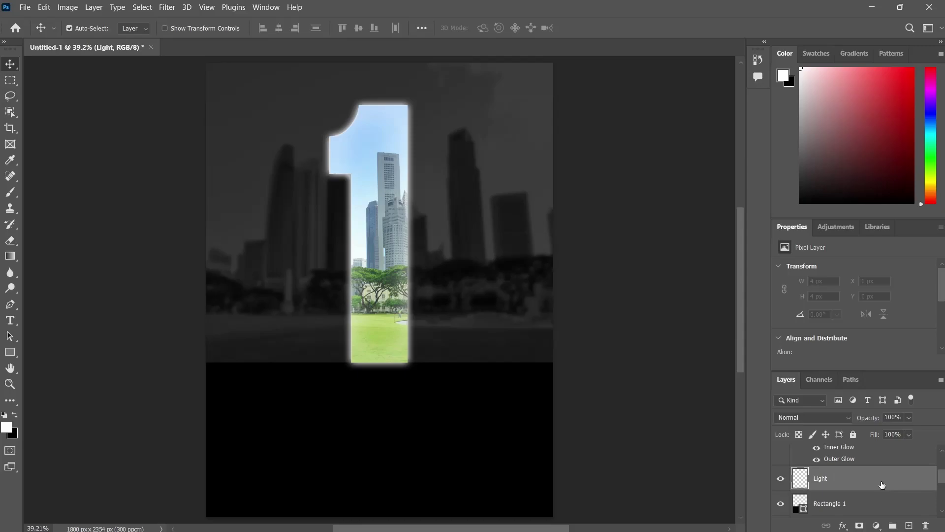
# Step: Outline a trapezoid selection with the Polygonal Lasso, widening from the base corners of the 1 down to the canvas's lower edge
pyautogui.click(13, 102)
pyautogui.rightClick(14, 103)
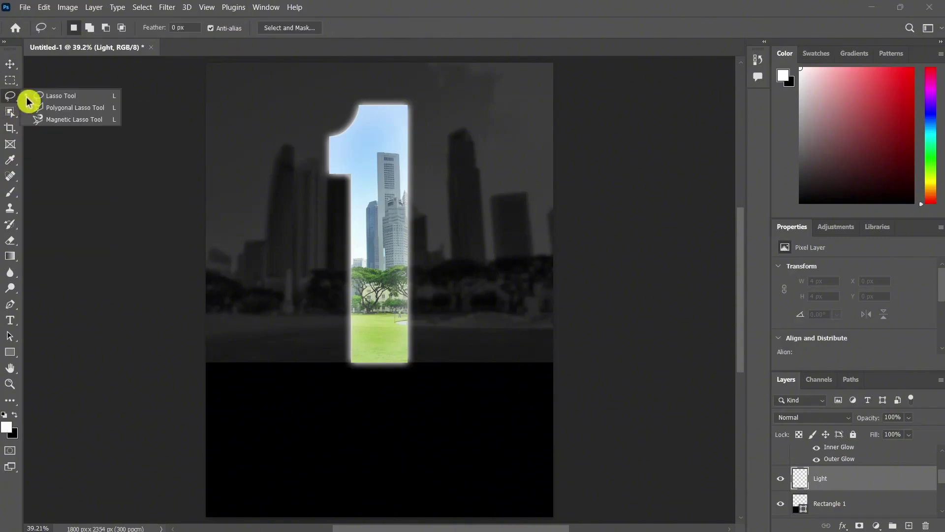
pyautogui.click(77, 107)
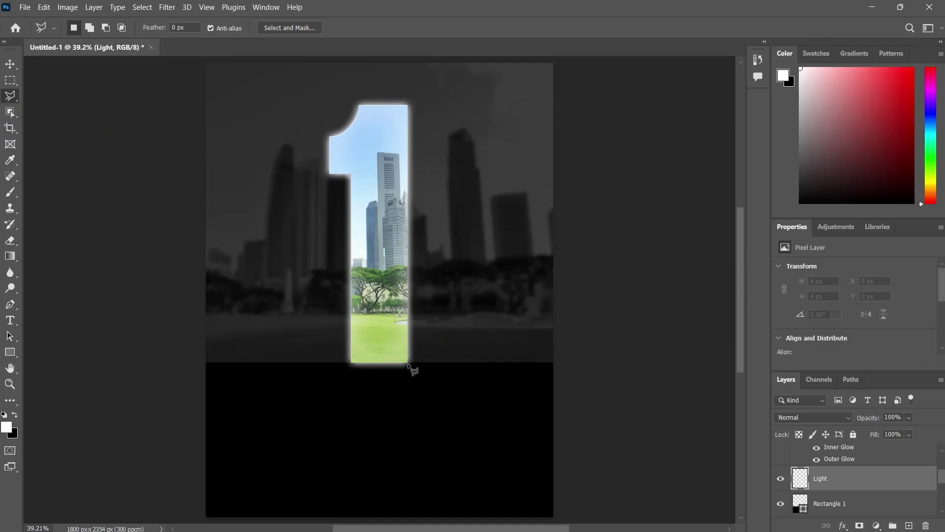
pyautogui.moveTo(409, 403); pyautogui.dragTo(449, 340)
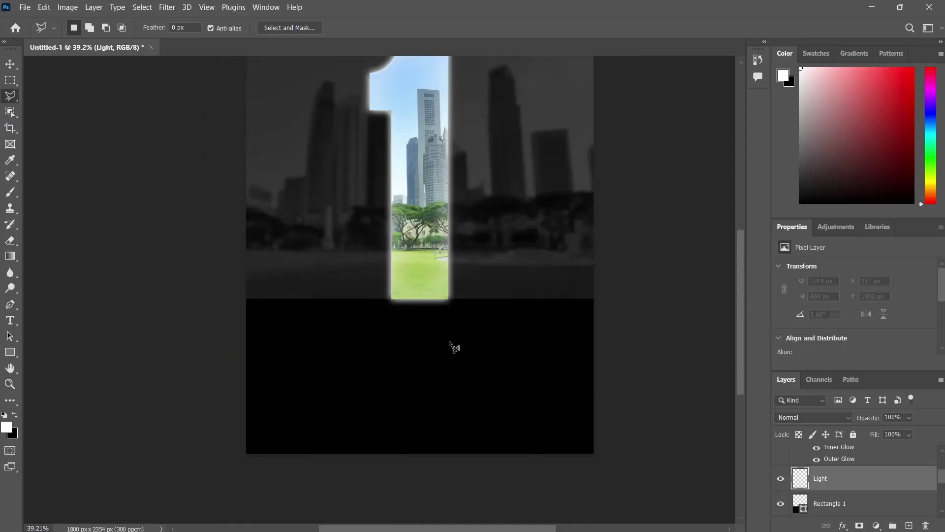
pyautogui.click(447, 299)
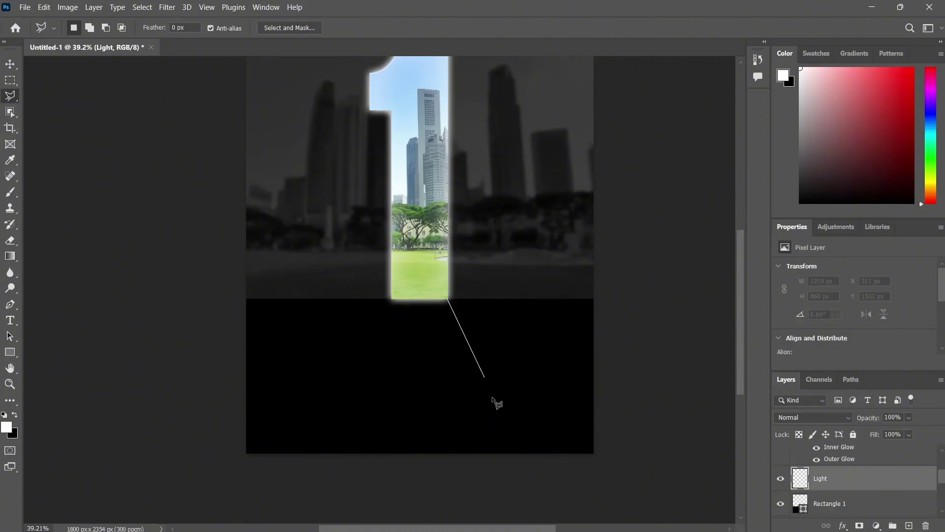
pyautogui.click(530, 457)
pyautogui.click(308, 457)
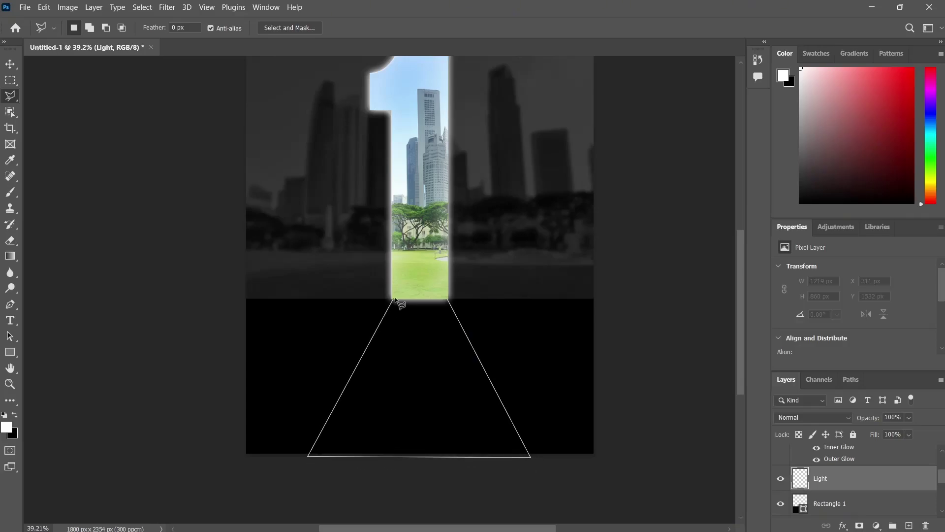
pyautogui.click(392, 301)
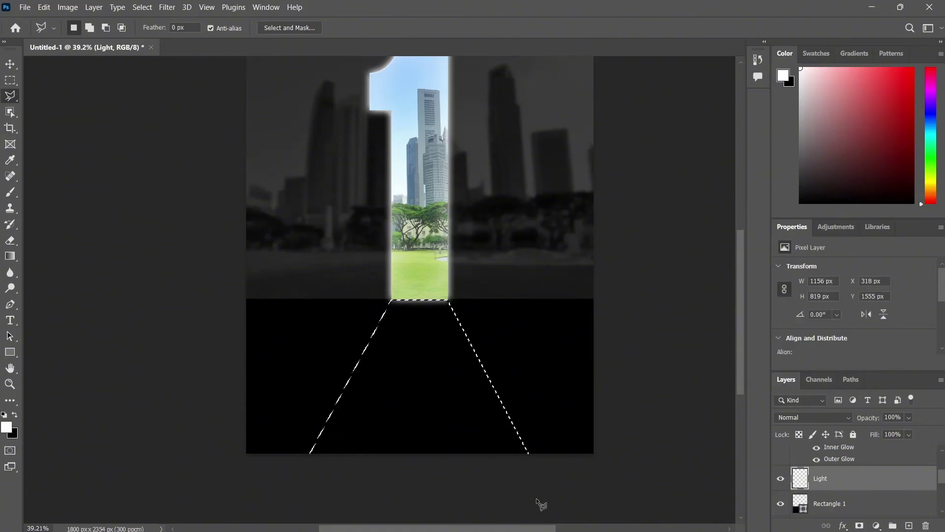
# Step: Fill the trapezoid with a linear white-to-transparent gradient from the base of the 1 down to the canvas's lower edge, and deselect
pyautogui.click(15, 258)
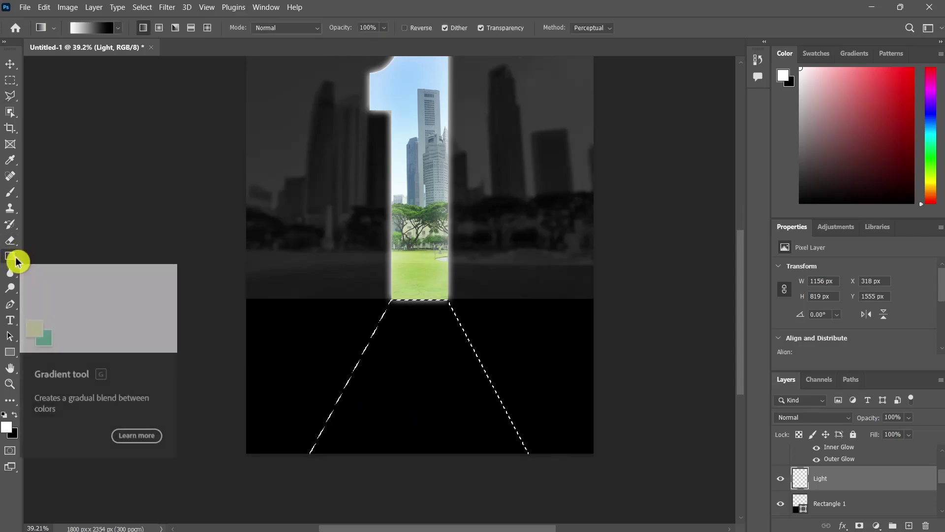
pyautogui.click(117, 28)
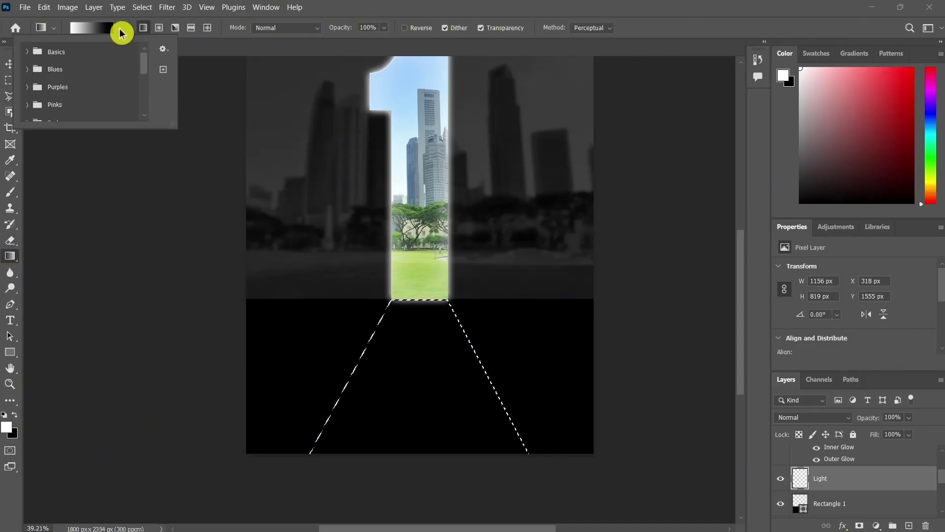
pyautogui.click(29, 52)
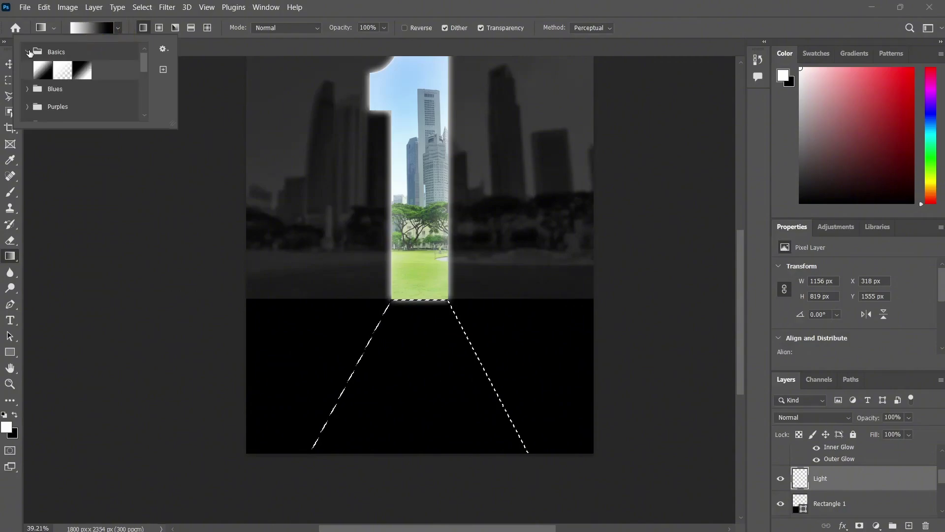
pyautogui.click(62, 72)
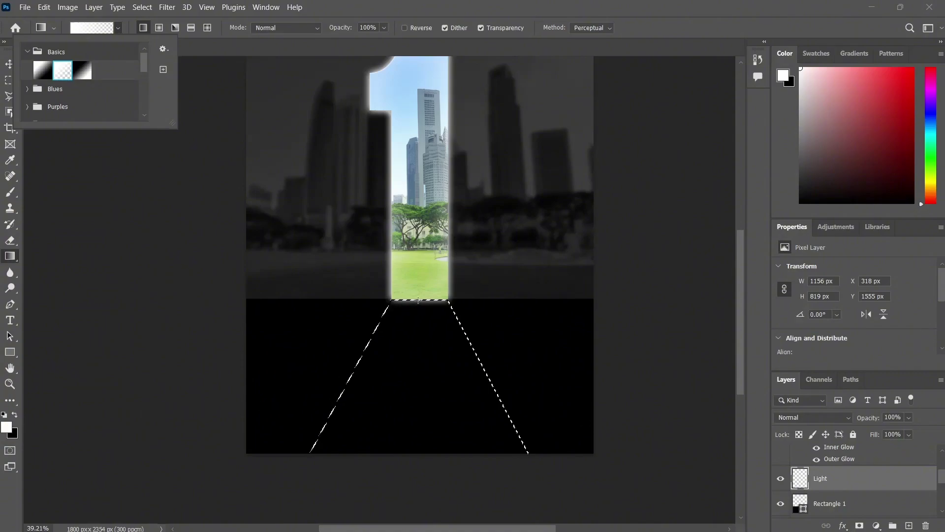
pyautogui.click(419, 298)
pyautogui.moveTo(426, 410); pyautogui.dragTo(418, 454)
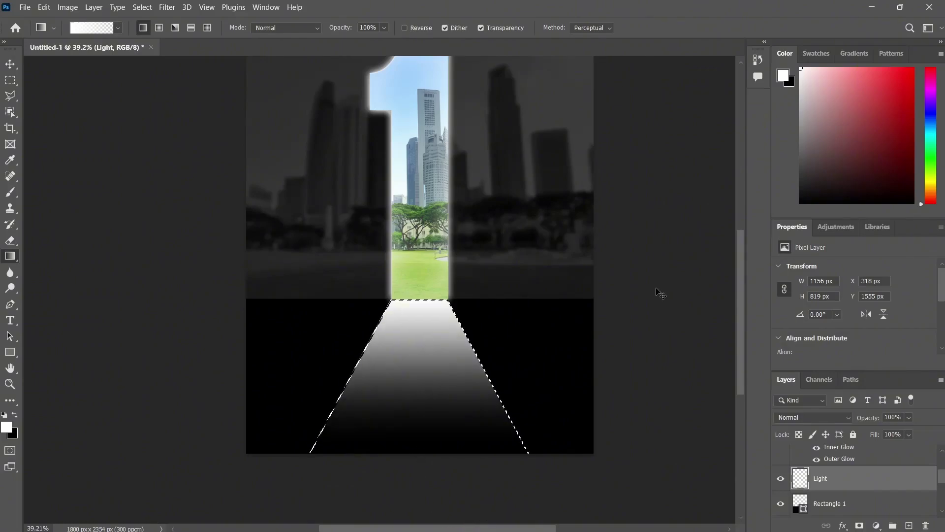
pyautogui.hotkey('ctrl', 'd')
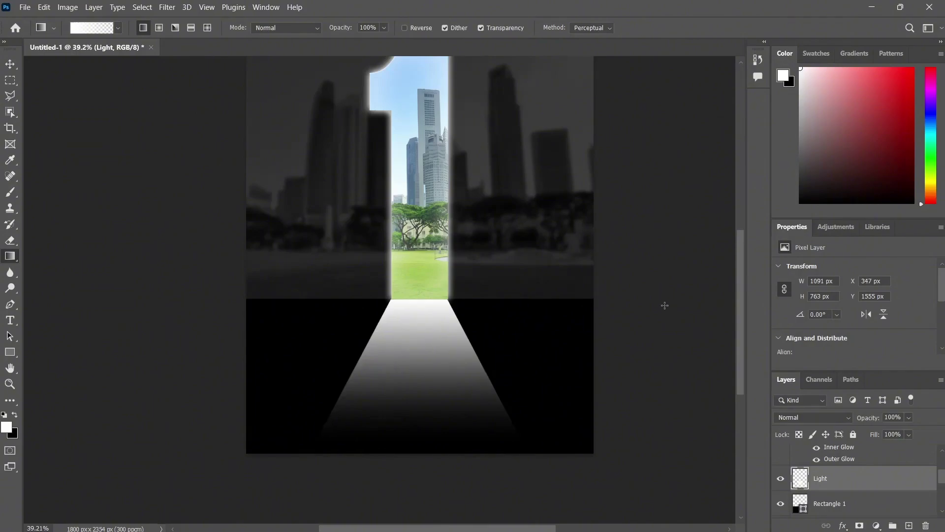
# Step: Soften the edges of the light beam by applying a Gaussian Blur to the Light layer
pyautogui.scroll(-1, 880, 484)
pyautogui.scroll(2, 889, 487)
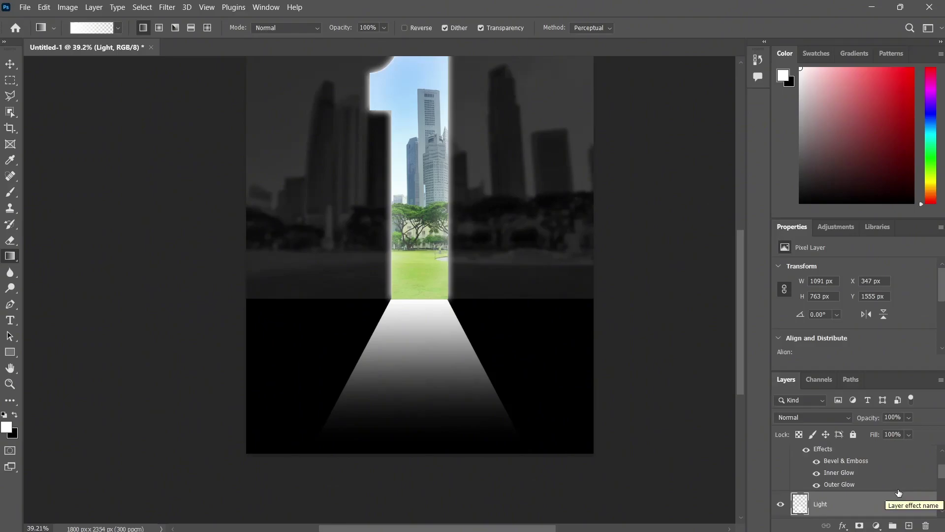
pyautogui.click(168, 8)
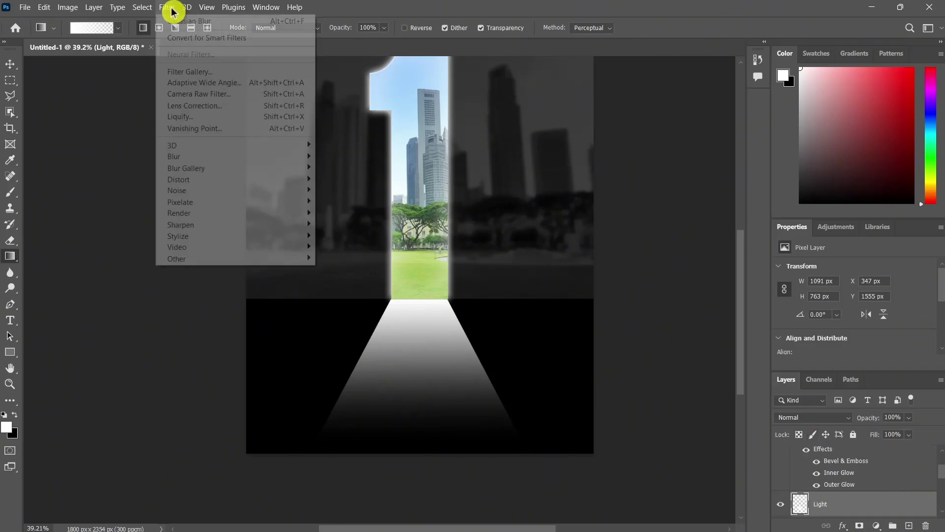
pyautogui.moveTo(238, 154)
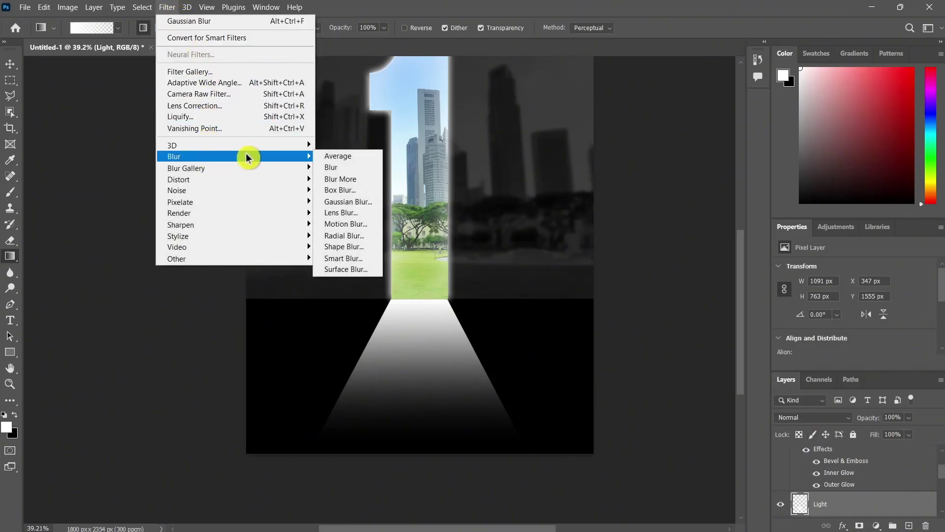
pyautogui.click(365, 203)
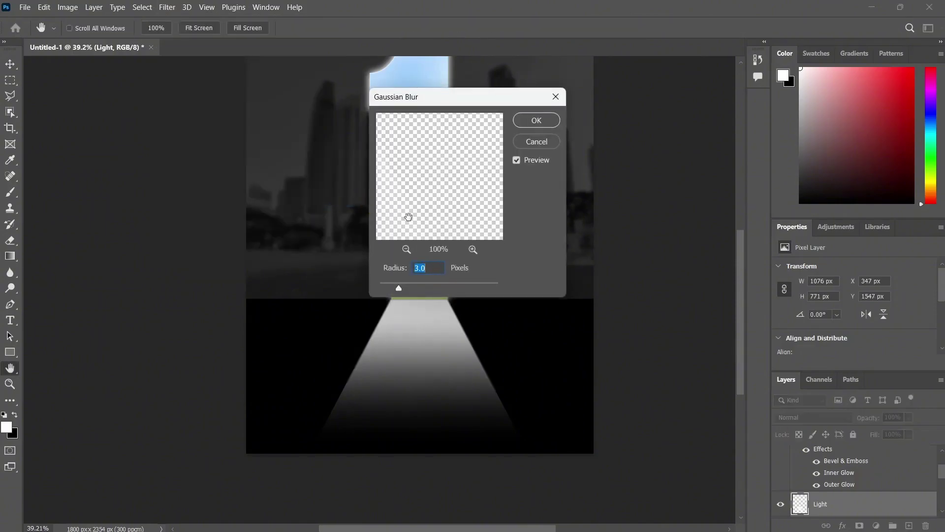
pyautogui.click(542, 120)
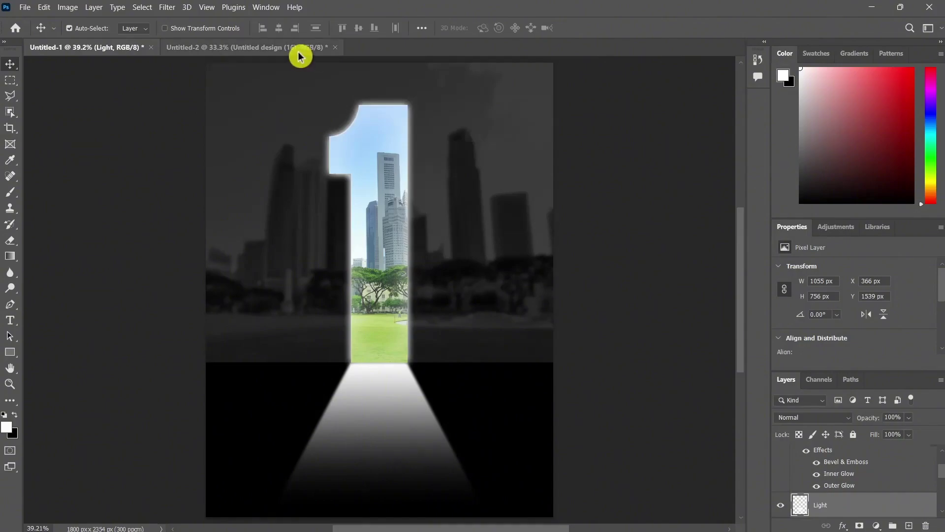
# Step: Select the man in the Untitled-2 document as the subject, copy him into Untitled-1, and put his layer above City copy
pyautogui.click(300, 53)
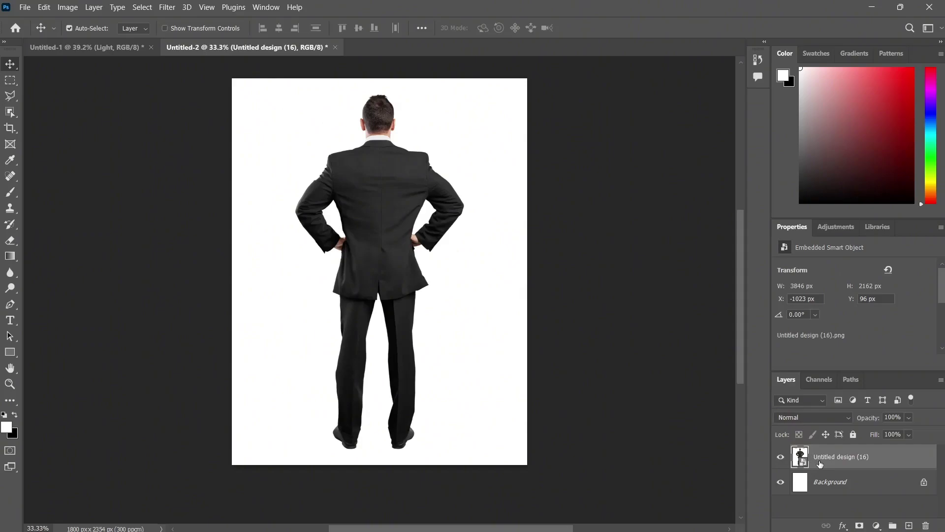
pyautogui.click(145, 10)
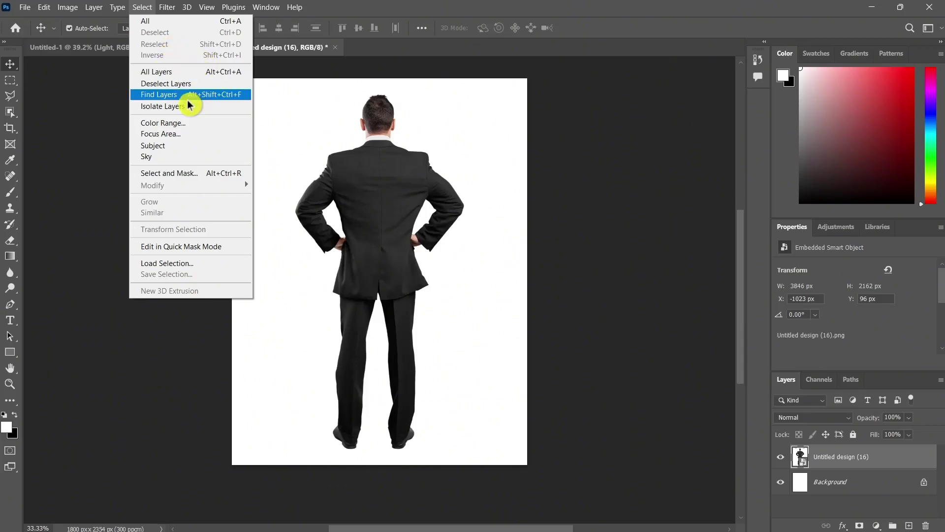
pyautogui.click(197, 145)
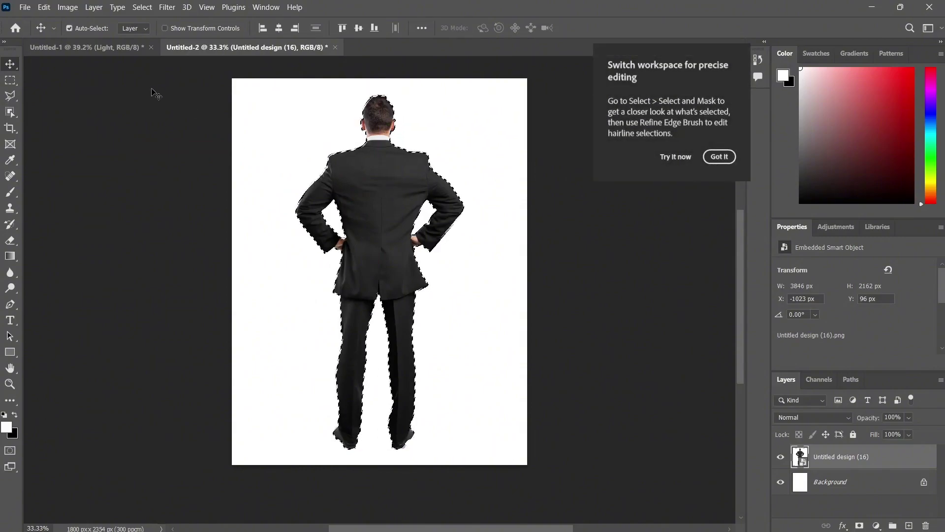
pyautogui.click(100, 48)
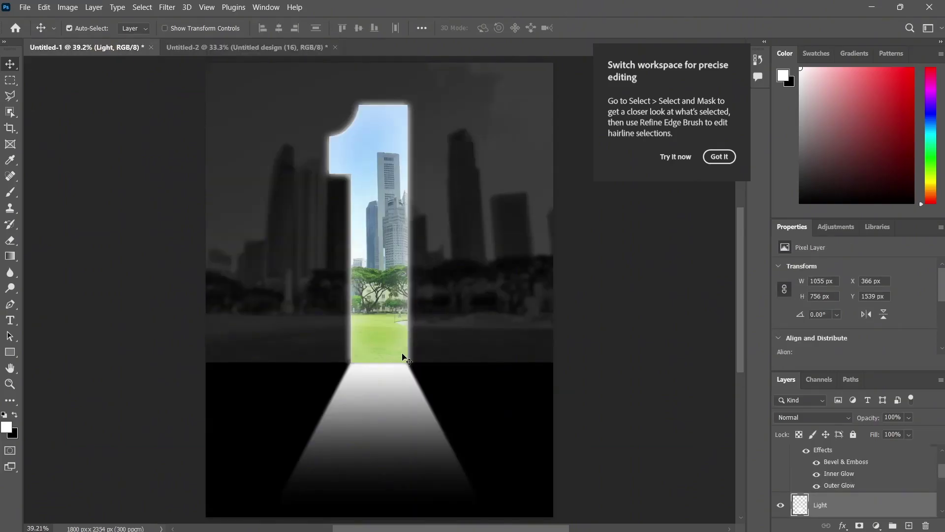
pyautogui.hotkey('ctrl', 'v')
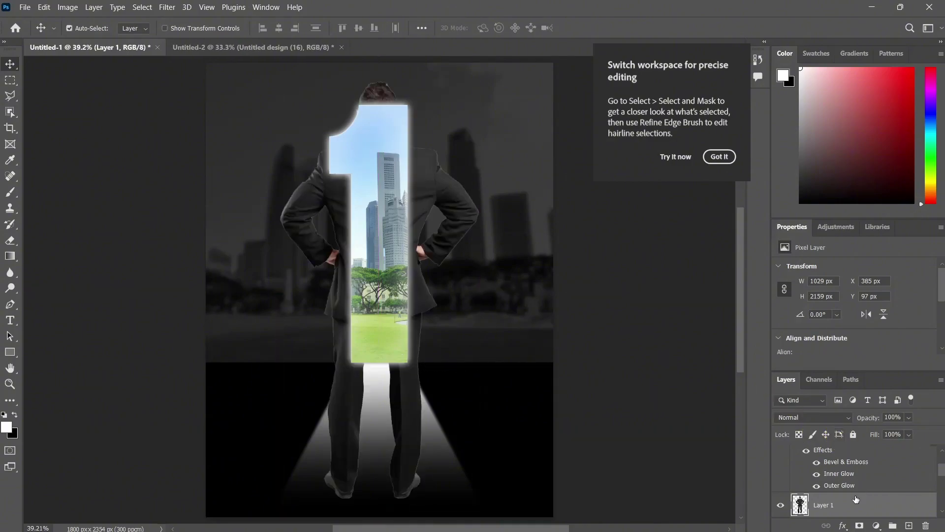
pyautogui.moveTo(845, 507); pyautogui.dragTo(831, 456)
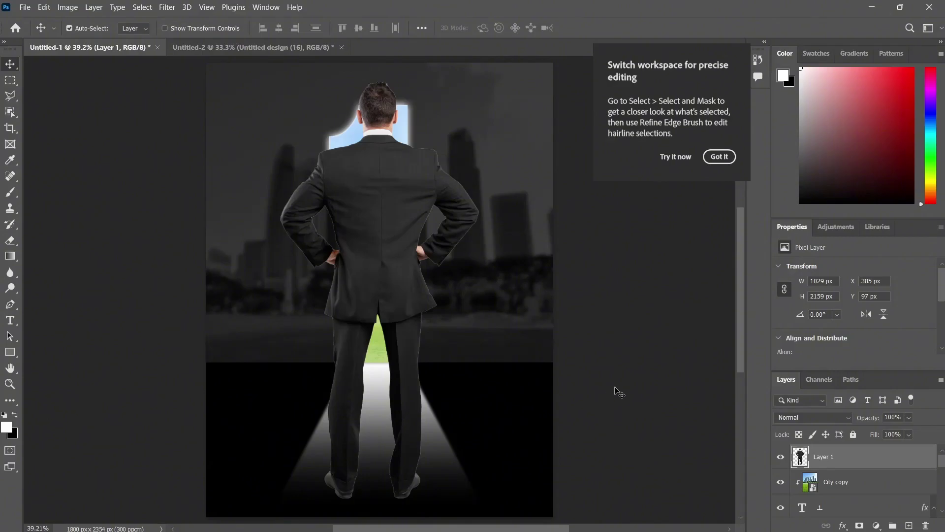
# Step: Scale the man down proportionally to 18.46% and place him at the base of the 1
pyautogui.hotkey('ctrl', 't')
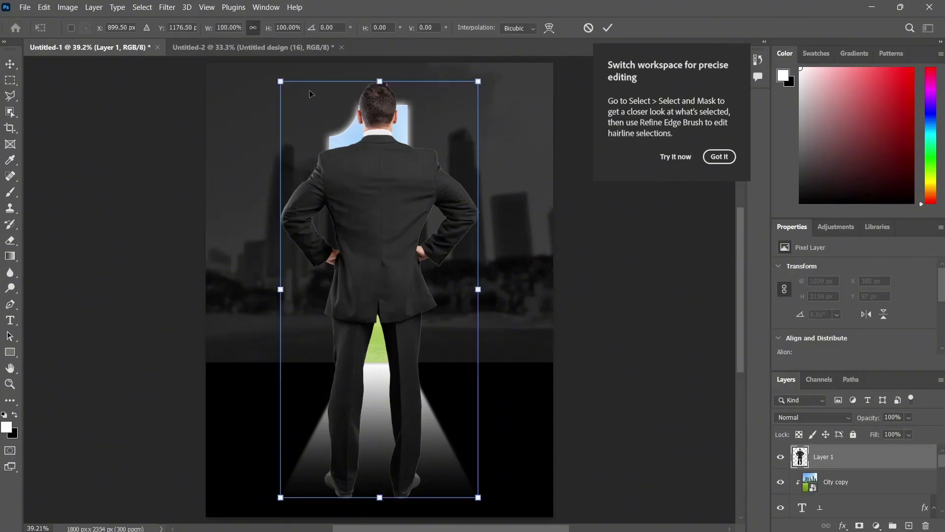
pyautogui.moveTo(279, 83); pyautogui.dragTo(464, 411)
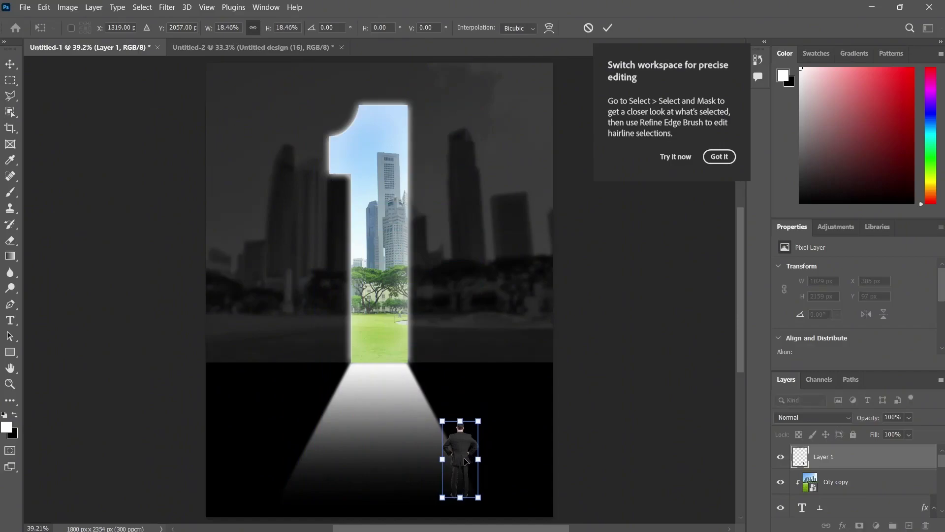
pyautogui.click(10, 66)
pyautogui.moveTo(462, 449); pyautogui.dragTo(378, 339)
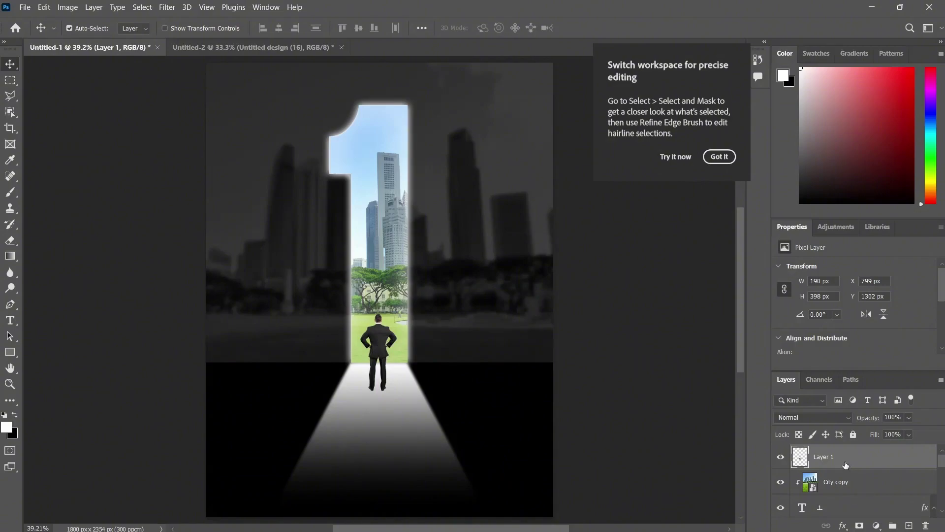
# Step: Shrink the man further to 116 × 244 px, keeping his feet on the light beam
pyautogui.hotkey('ctrl', 't')
pyautogui.moveTo(360, 313); pyautogui.dragTo(374, 343)
pyautogui.click(10, 64)
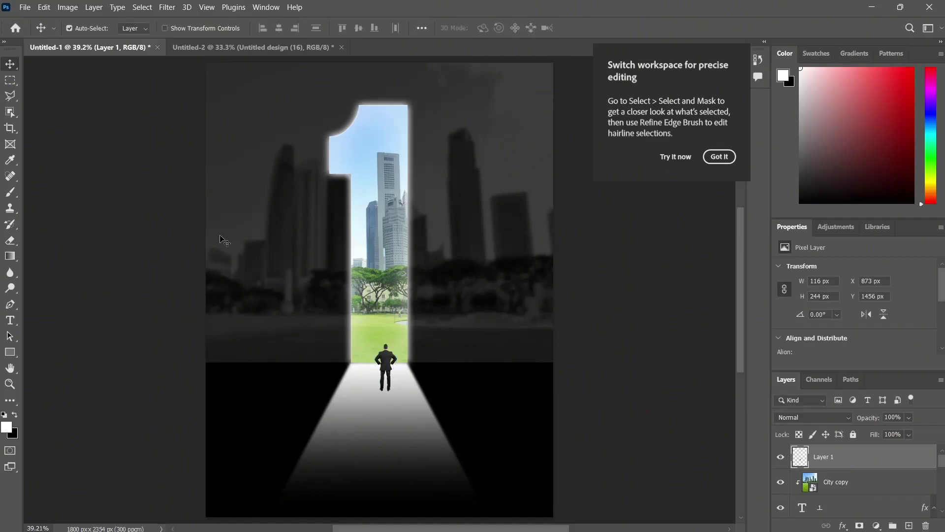
pyautogui.moveTo(388, 375); pyautogui.dragTo(374, 361)
pyautogui.click(69, 29)
pyautogui.hotkey('ctrl', 'z')
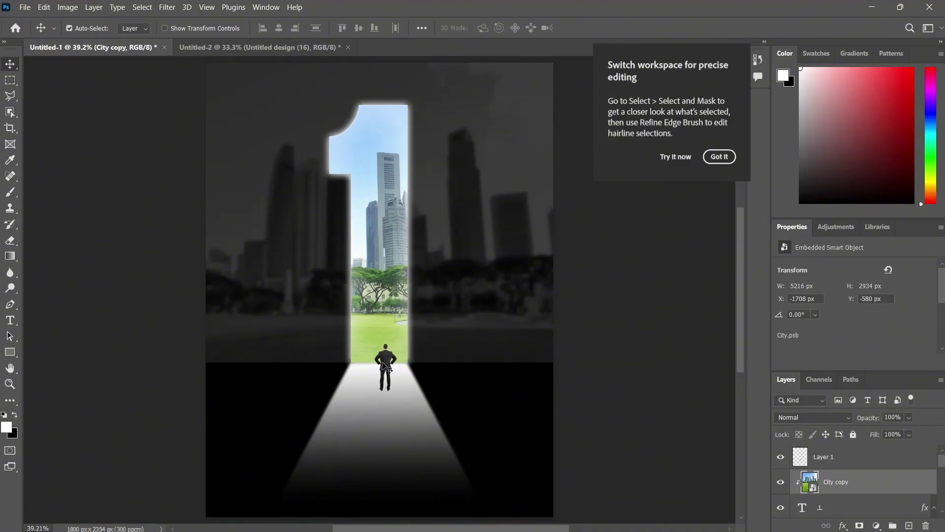
# Step: Centre the man on the base of the 1 at about X 842 px, Y 1432 px
pyautogui.click(389, 370)
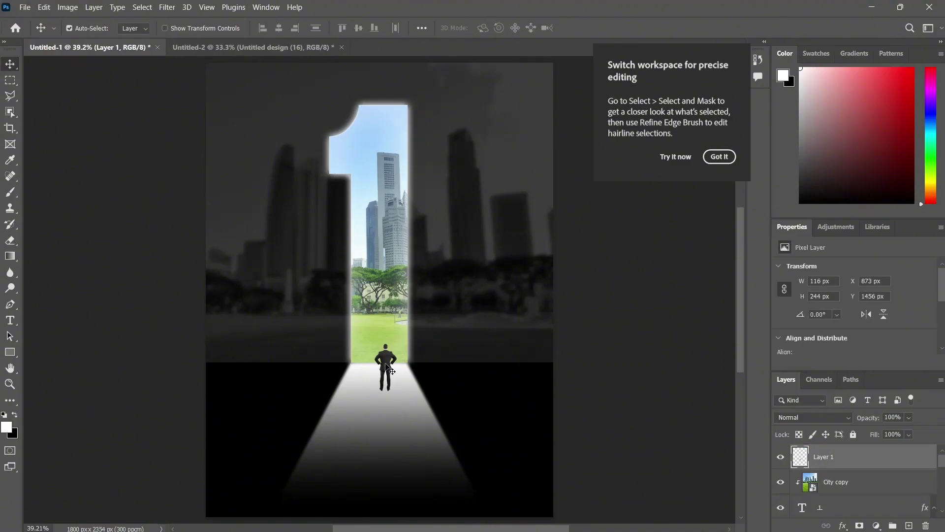
pyautogui.scroll(-1, 847, 471)
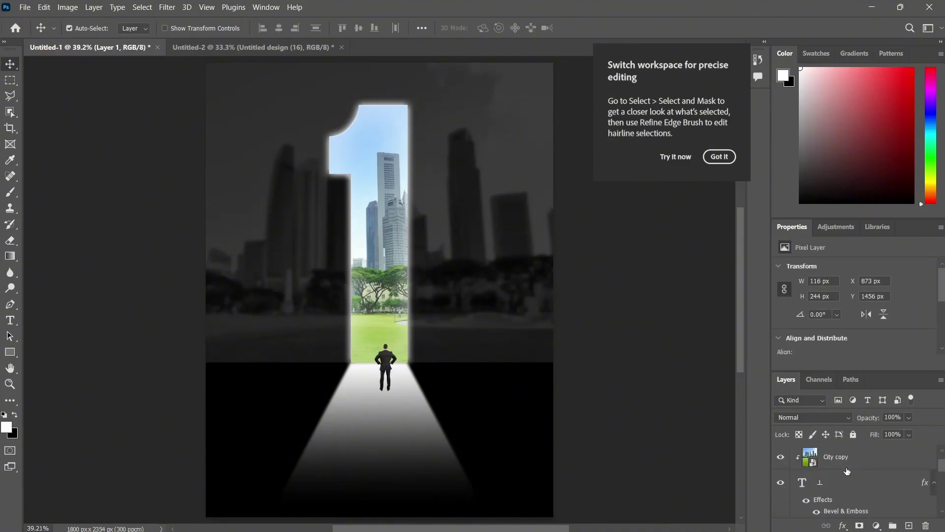
pyautogui.scroll(1, 846, 471)
pyautogui.moveTo(393, 374); pyautogui.dragTo(387, 369)
# Step: Rename the pasted figure's layer as Man and convert it to a smart object
pyautogui.doubleClick(836, 457)
pyautogui.write('Man')
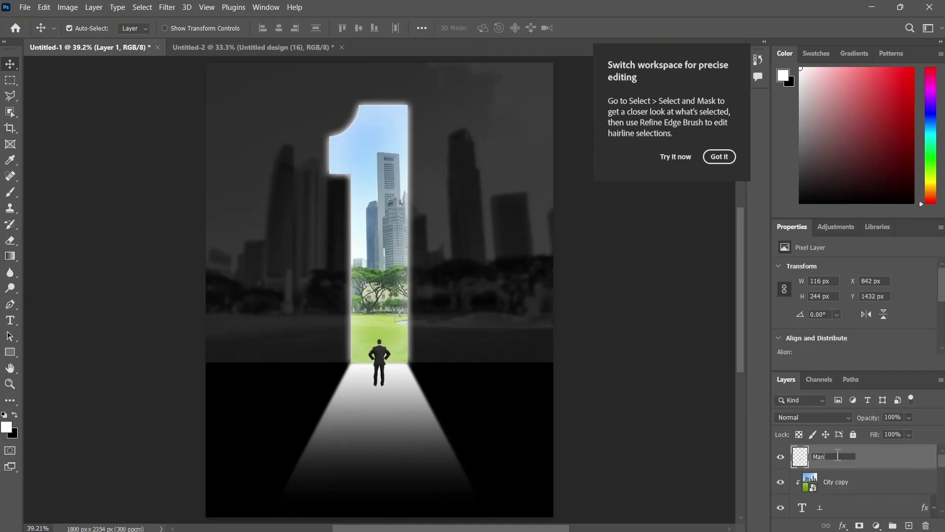
pyautogui.rightClick(871, 463)
pyautogui.click(773, 188)
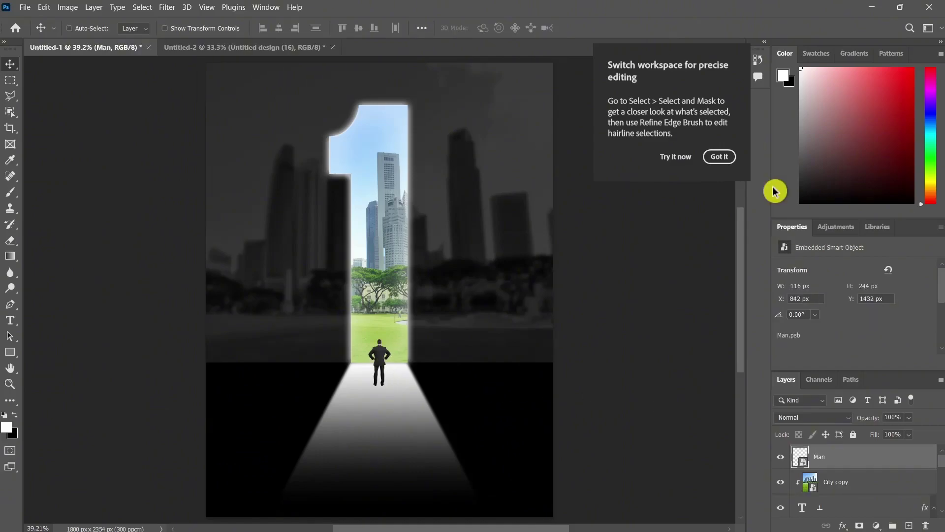
pyautogui.hotkey('ctrl', 't')
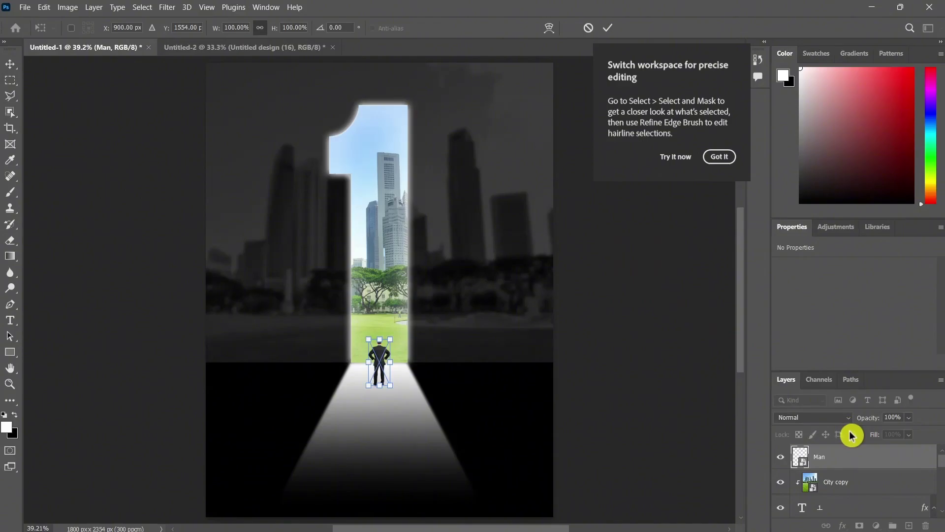
pyautogui.press('Return')
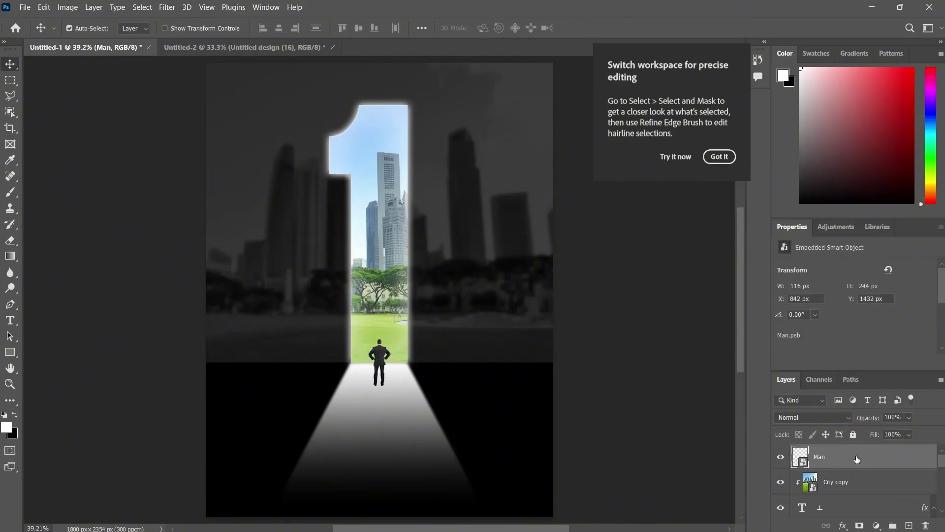
# Step: Turn the man into a silhouette with a black (000000) Color Overlay on the Man layer
pyautogui.rightClick(857, 459)
pyautogui.click(726, 27)
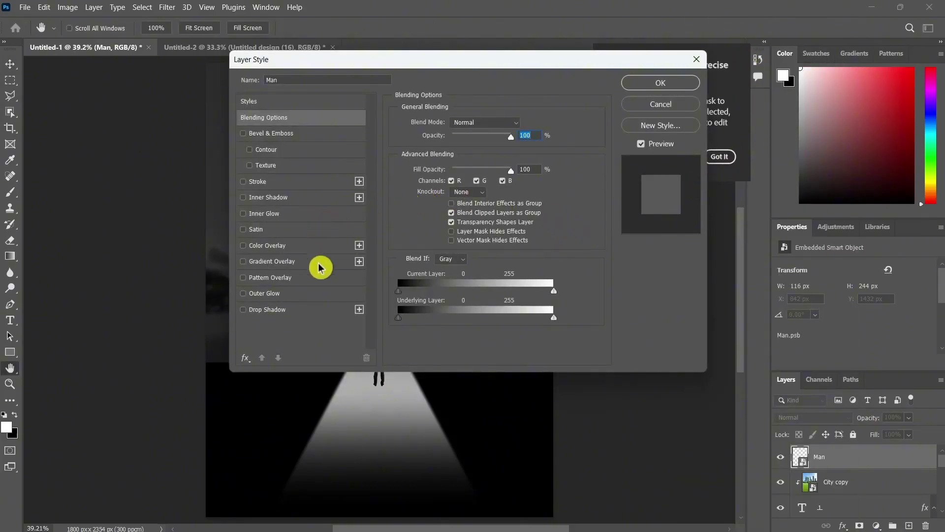
pyautogui.click(243, 246)
pyautogui.click(265, 246)
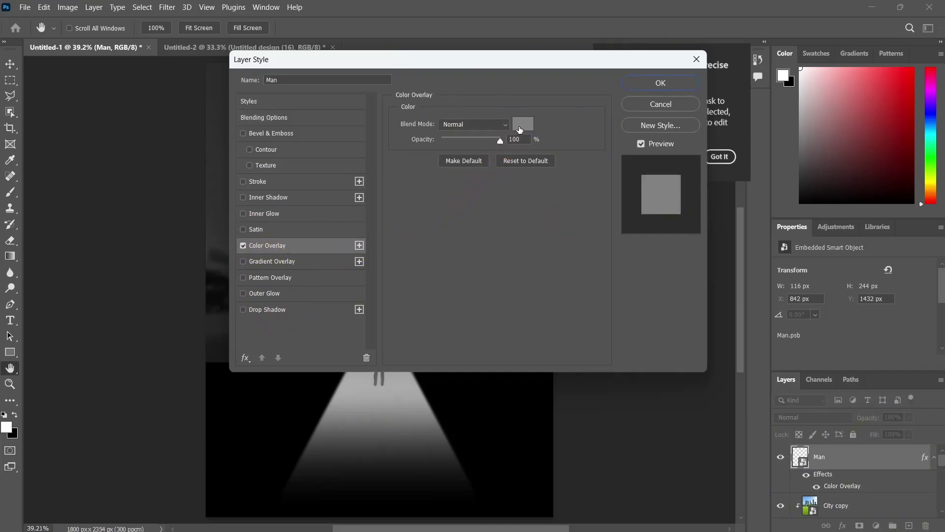
pyautogui.click(522, 124)
pyautogui.moveTo(408, 177); pyautogui.dragTo(466, 269)
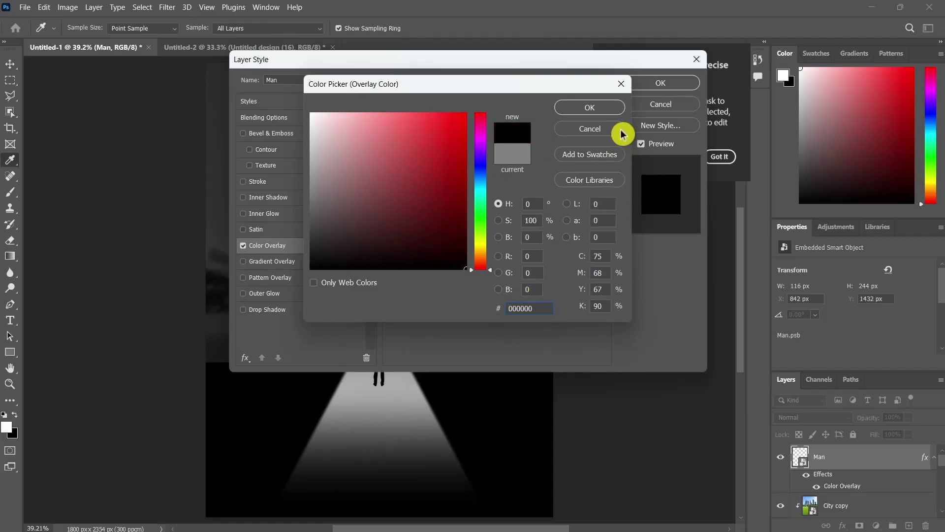
pyautogui.click(601, 109)
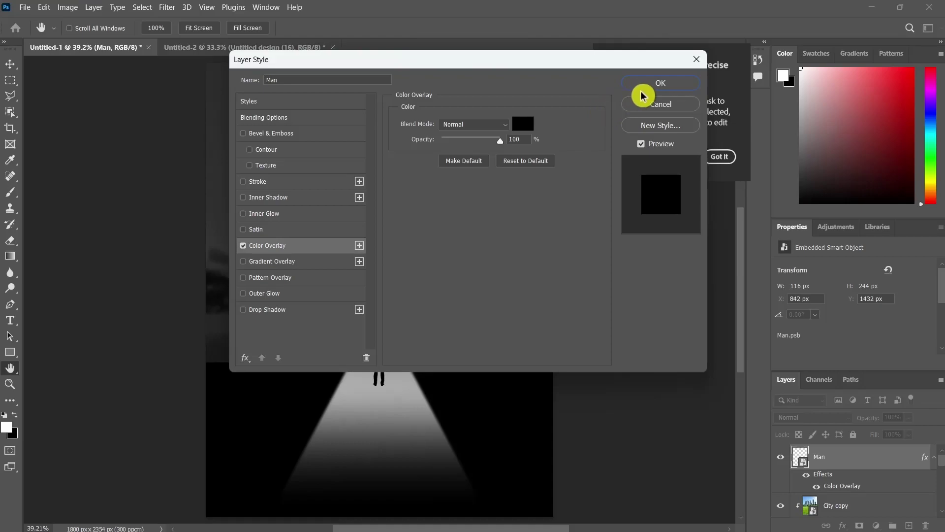
pyautogui.click(672, 88)
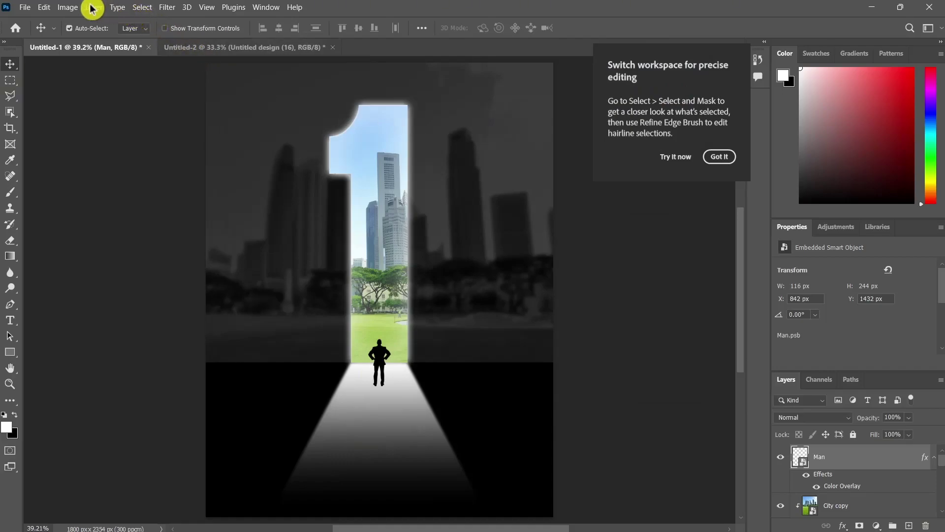
# Step: Soften the silhouette with a Gaussian Blur of 1 pixel radius on the Man layer
pyautogui.click(165, 7)
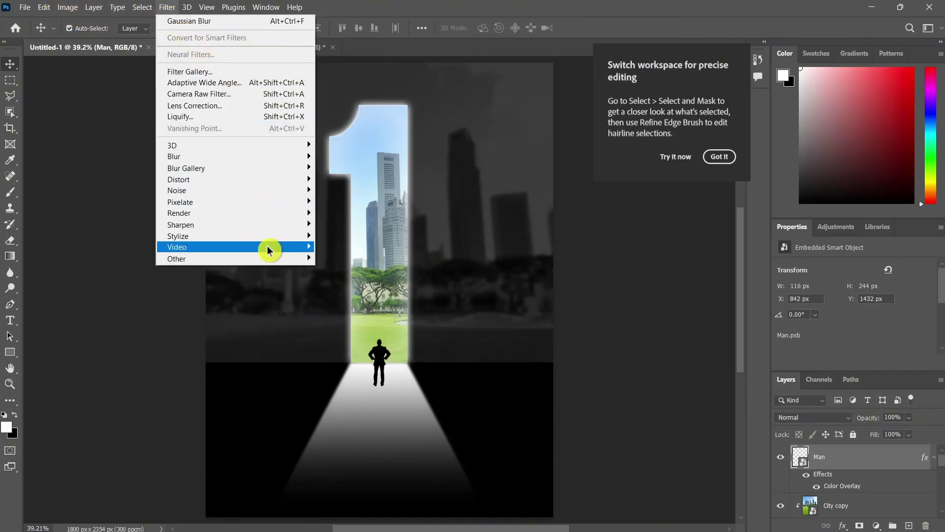
pyautogui.moveTo(242, 155)
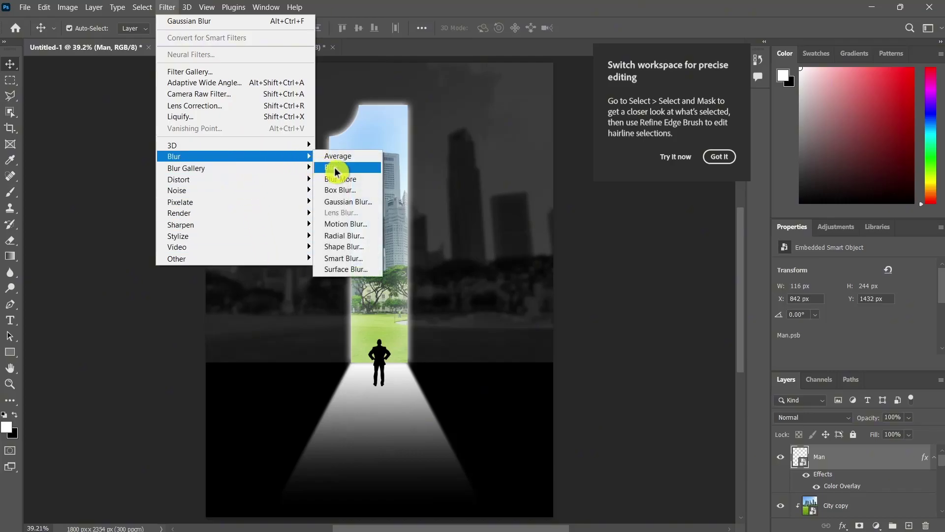
pyautogui.click(351, 202)
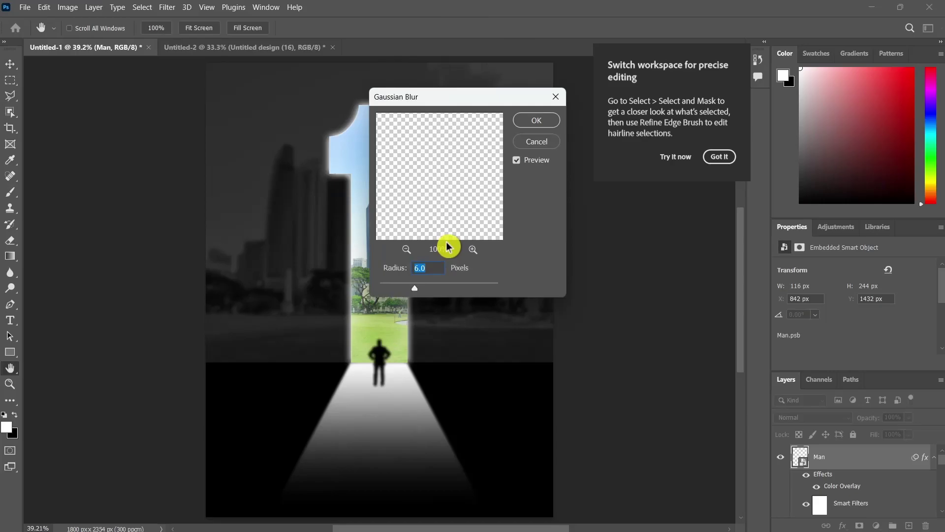
pyautogui.write('1')
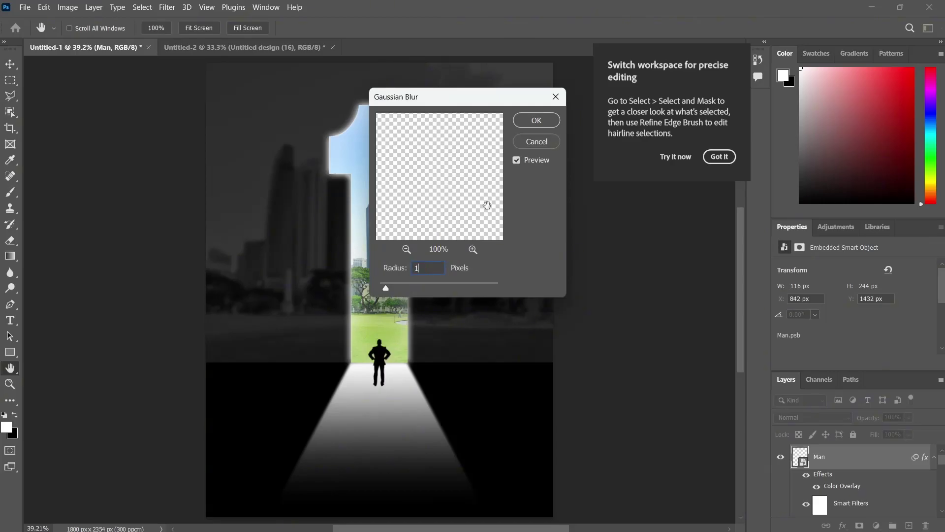
pyautogui.click(536, 123)
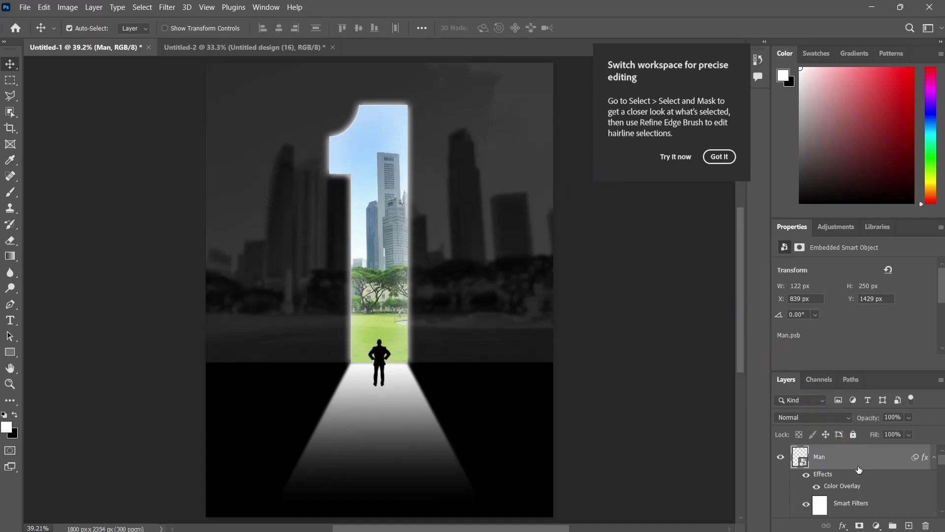
# Step: With the rulers shown, duplicate the Man layer and place the copy directly below the original
pyautogui.hotkey('ctrl', 'r')
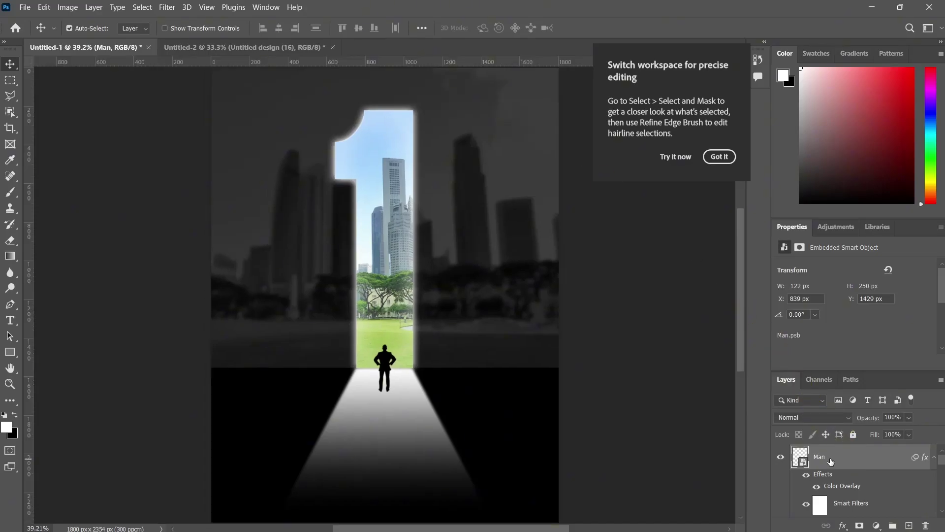
pyautogui.hotkey('ctrl', 'j')
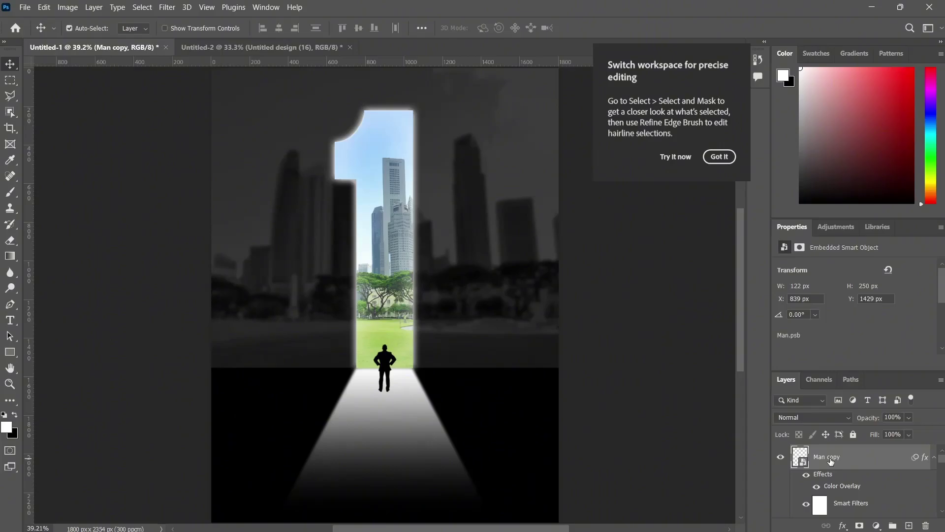
pyautogui.scroll(-2, 839, 464)
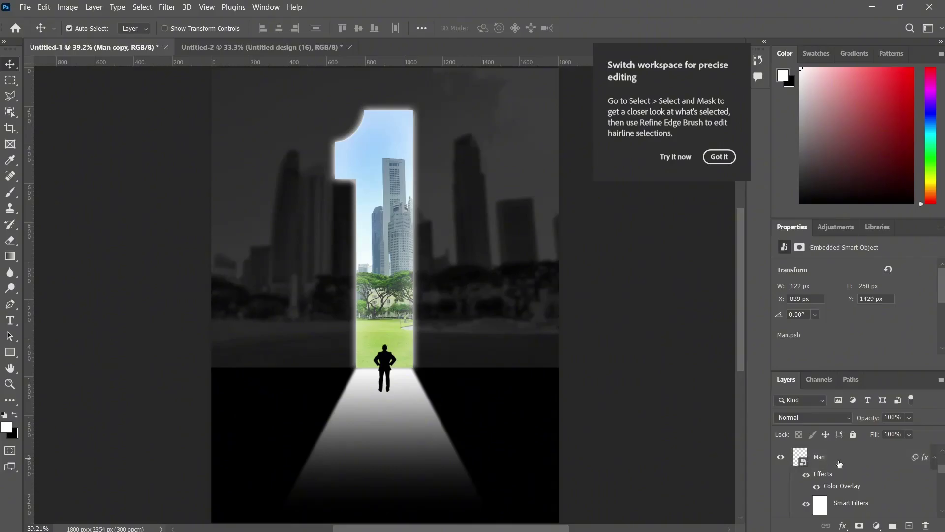
pyautogui.click(839, 463)
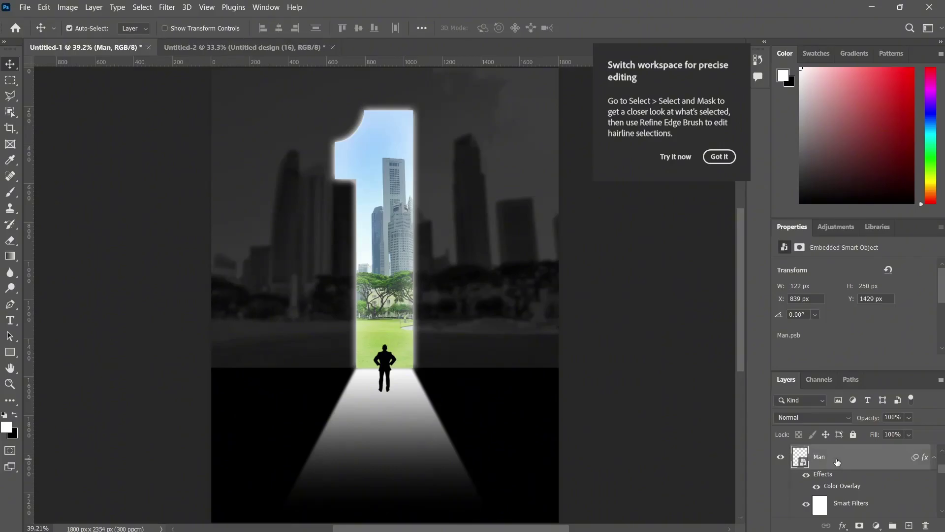
pyautogui.moveTo(837, 459)
pyautogui.mouseDown()
pyautogui.moveTo(836, 443)
pyautogui.moveTo(839, 459)
pyautogui.mouseUp()
pyautogui.click(839, 459)
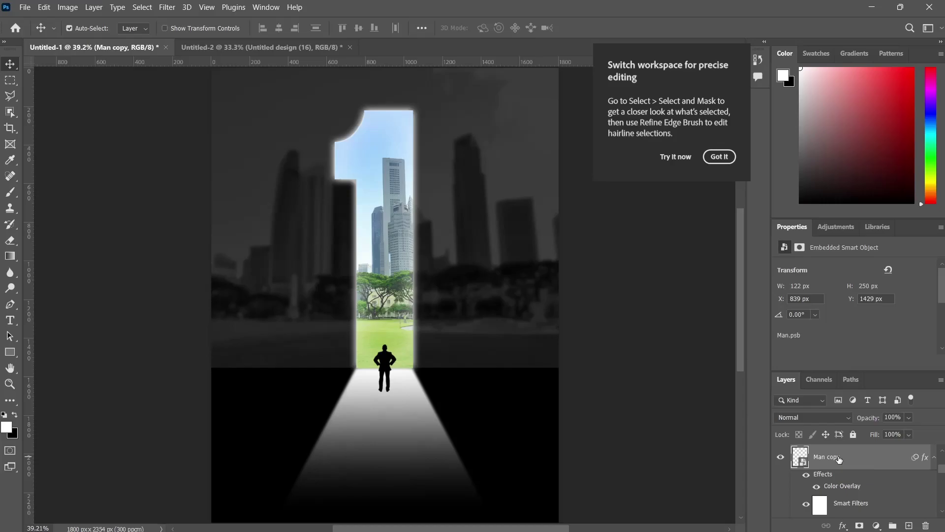
# Step: Flip the Man copy layer vertically, scale it to about 275%, and centre it directly below the man's feet as a shadow
pyautogui.hotkey('ctrl', 't')
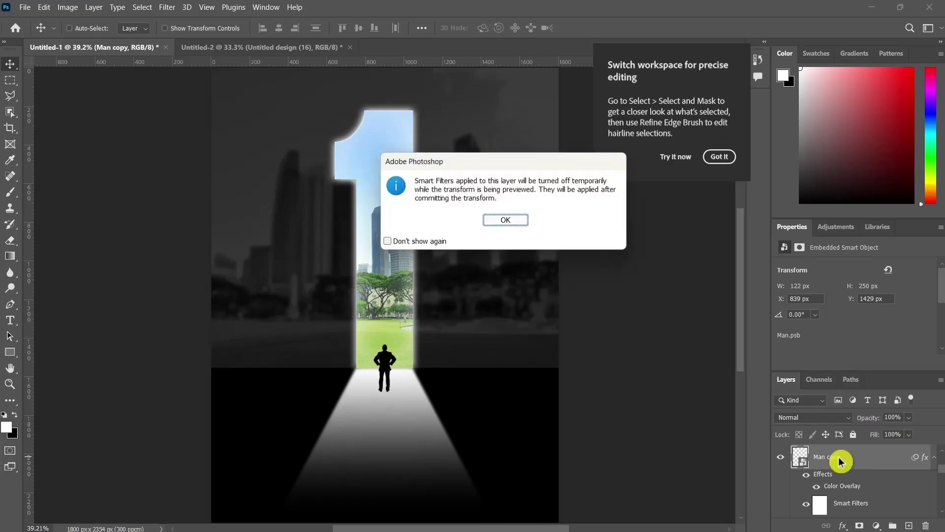
pyautogui.click(513, 222)
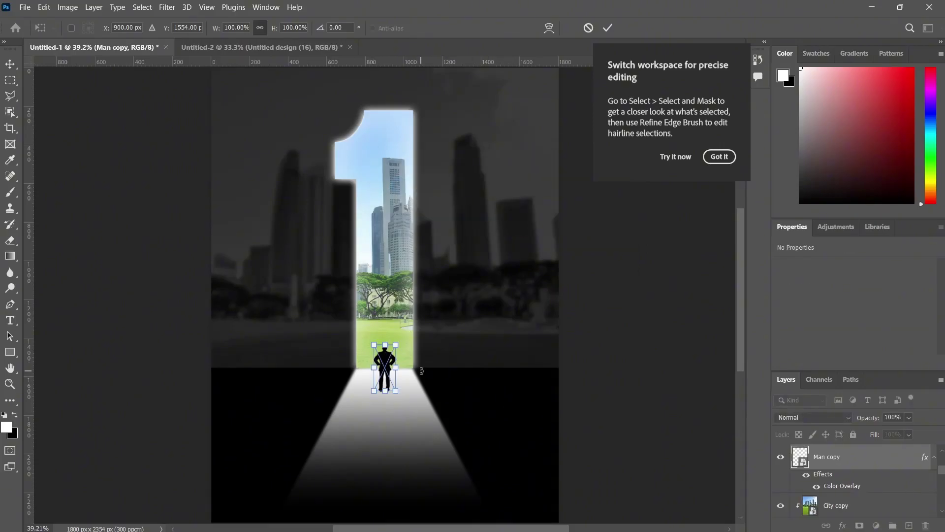
pyautogui.scroll(-1, 381, 367)
pyautogui.rightClick(387, 336)
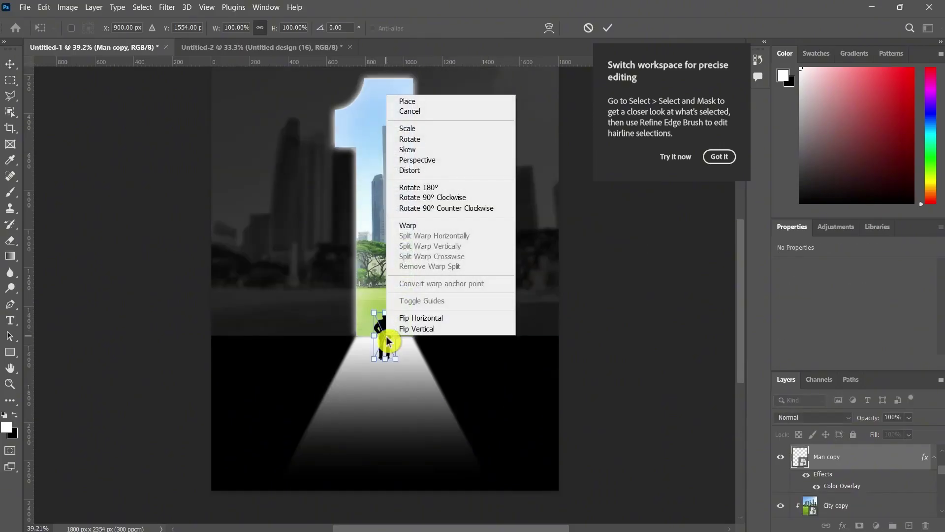
pyautogui.click(408, 330)
pyautogui.moveTo(388, 339); pyautogui.dragTo(465, 478)
pyautogui.moveTo(405, 426); pyautogui.dragTo(388, 427)
pyautogui.moveTo(355, 360)
pyautogui.mouseDown()
pyautogui.moveTo(360, 368)
pyautogui.moveTo(355, 360)
pyautogui.mouseUp()
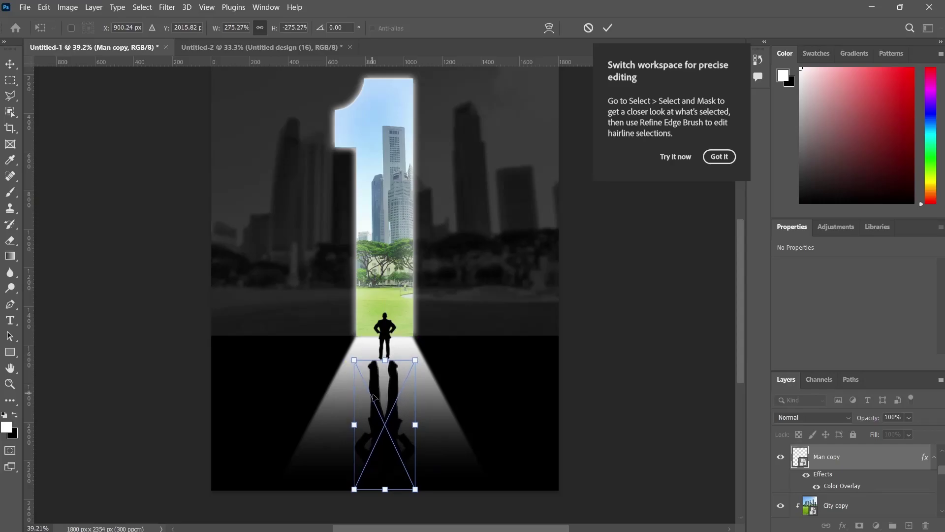
pyautogui.moveTo(384, 412); pyautogui.dragTo(387, 415)
# Step: Apply Perspective to the flipped copy, flaring its far edge across the light beam and narrowing its near edge towards the man's feet
pyautogui.rightClick(387, 415)
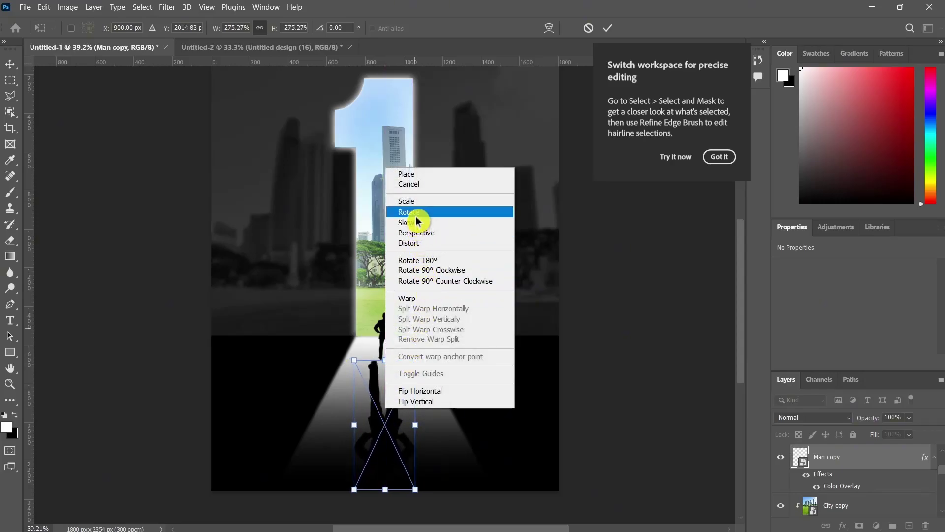
pyautogui.click(420, 236)
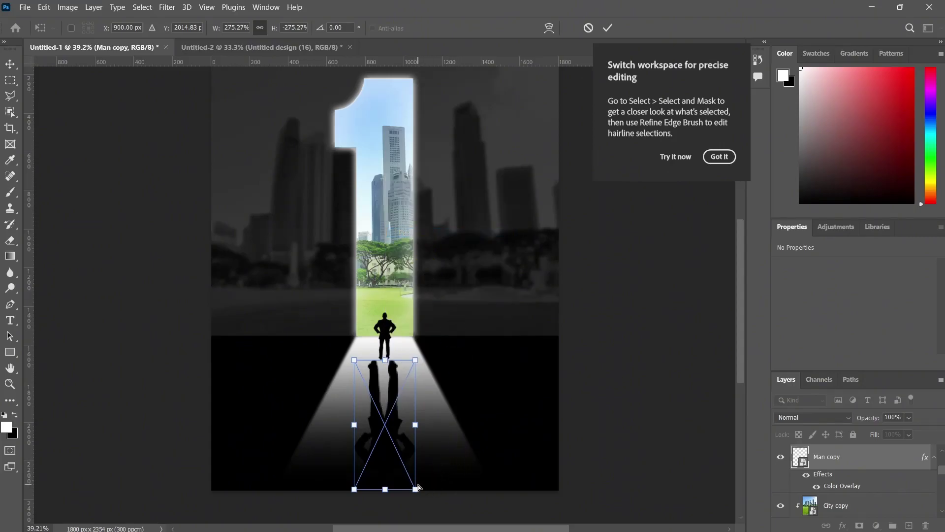
pyautogui.moveTo(415, 489); pyautogui.dragTo(495, 490)
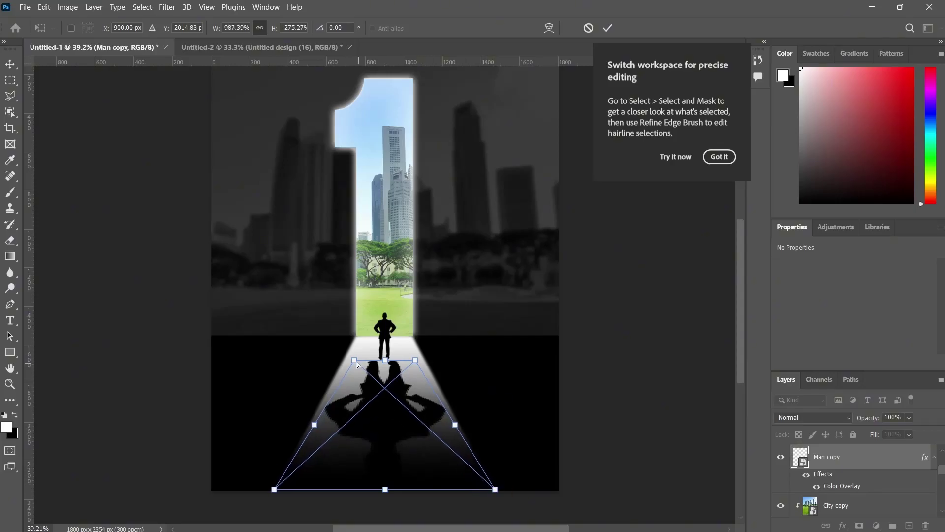
pyautogui.moveTo(355, 361); pyautogui.dragTo(375, 368)
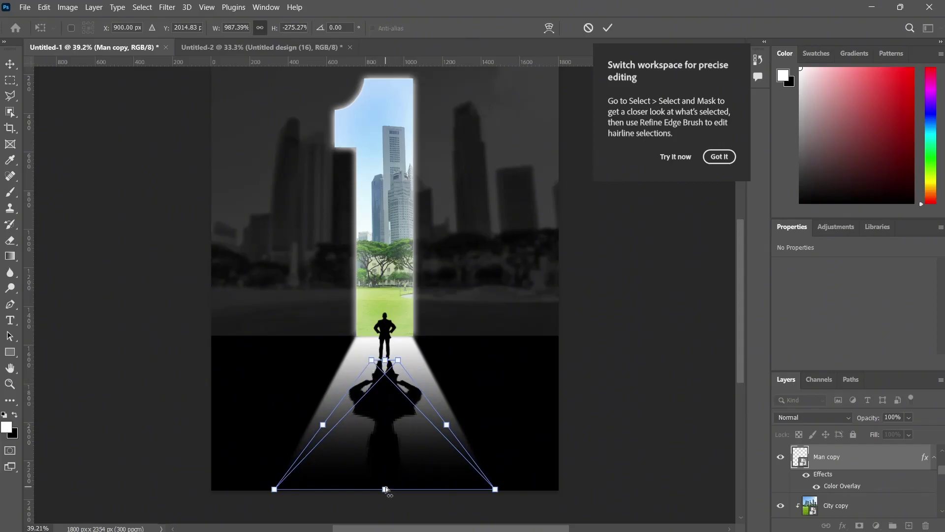
pyautogui.moveTo(385, 490); pyautogui.dragTo(386, 498)
# Step: Enlarge the shadow to about 308% height past the canvas's lower edge, narrow its feet end with Perspective, and commit the transform
pyautogui.rightClick(388, 418)
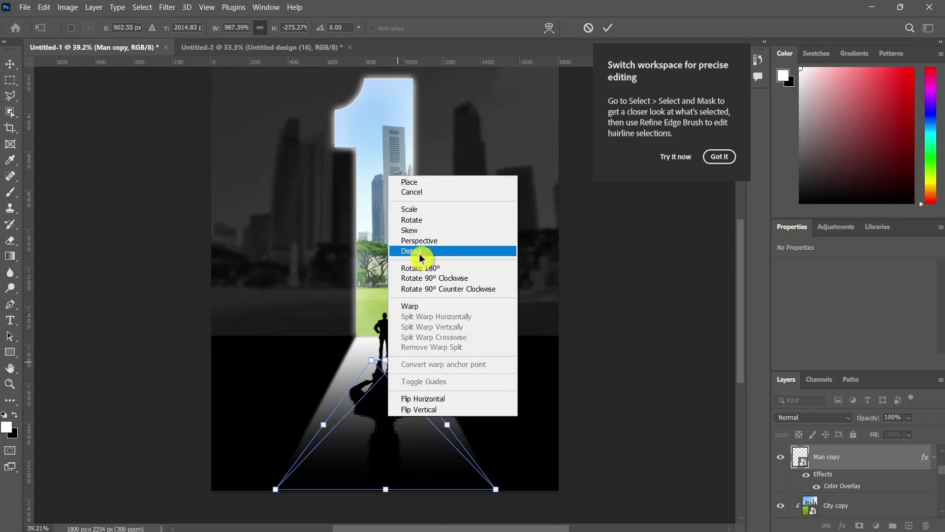
pyautogui.click(412, 209)
pyautogui.moveTo(386, 490); pyautogui.dragTo(388, 512)
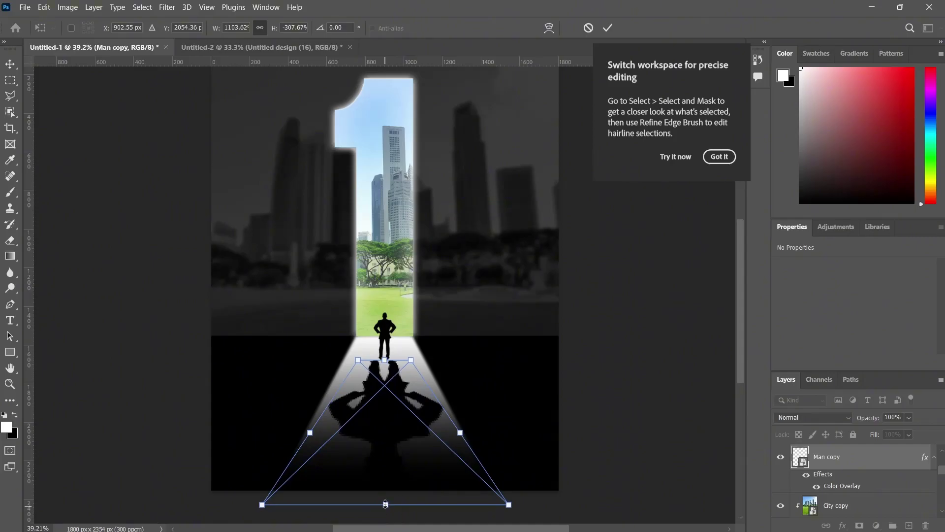
pyautogui.rightClick(383, 430)
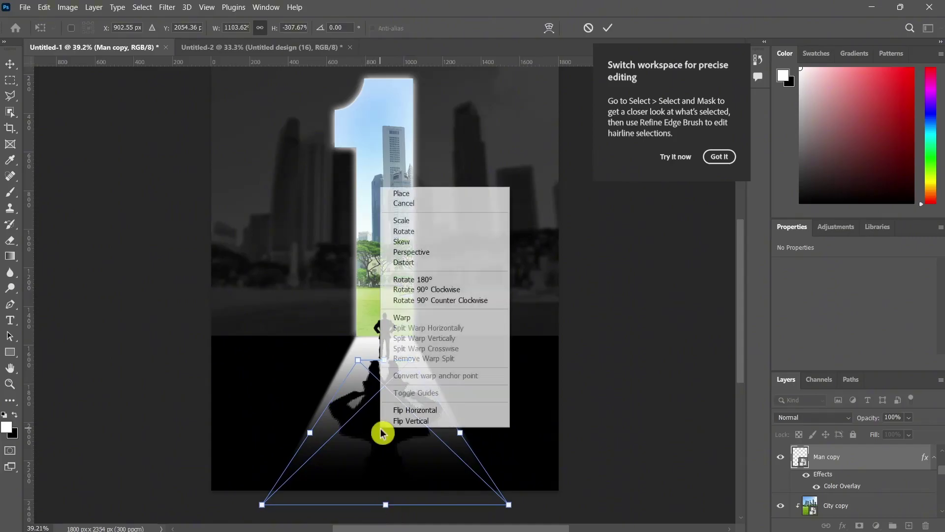
pyautogui.click(422, 254)
pyautogui.moveTo(356, 359); pyautogui.dragTo(376, 360)
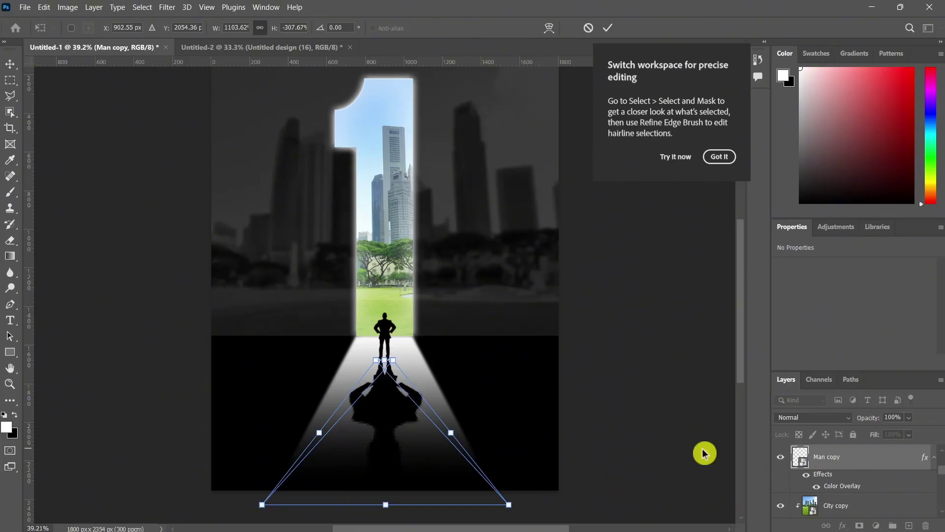
pyautogui.click(861, 460)
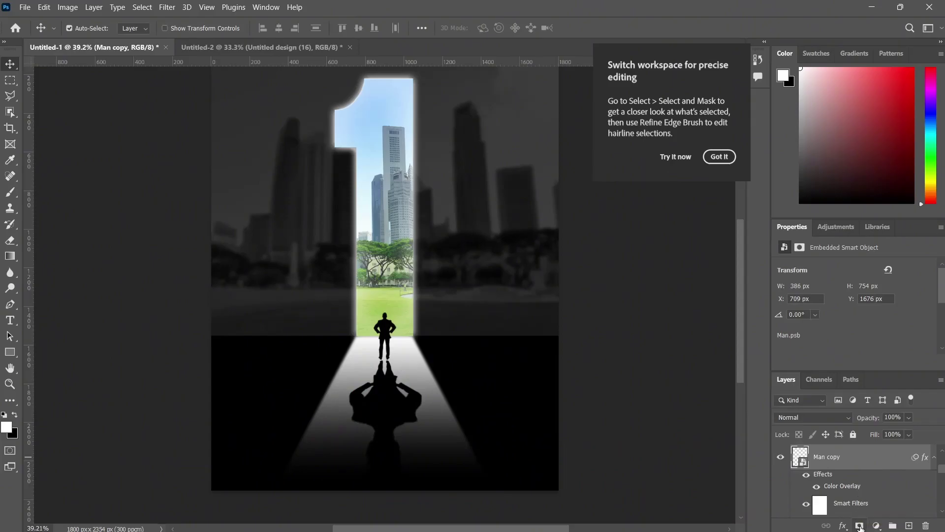
# Step: Add a layer mask to Man copy and draw a linear white-to-transparent gradient on it from the canvas's lower edge up to the feet
pyautogui.click(860, 526)
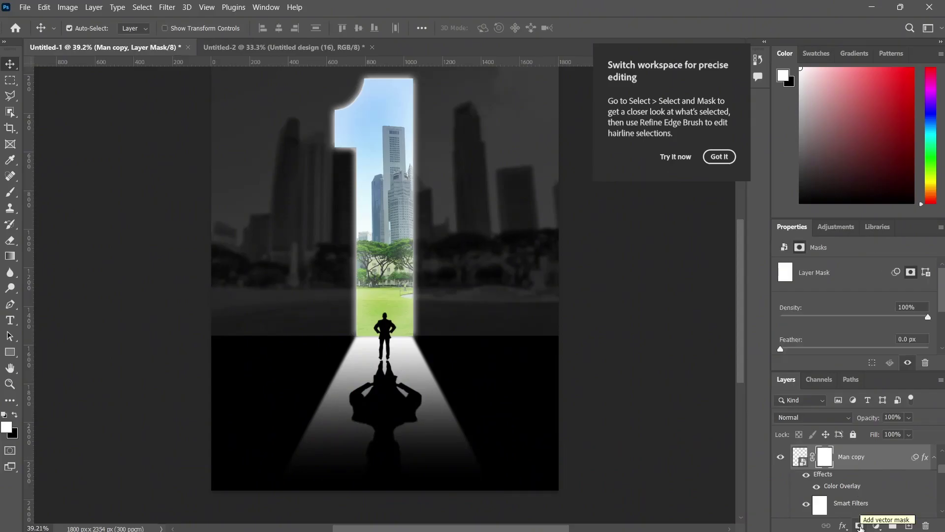
pyautogui.click(11, 260)
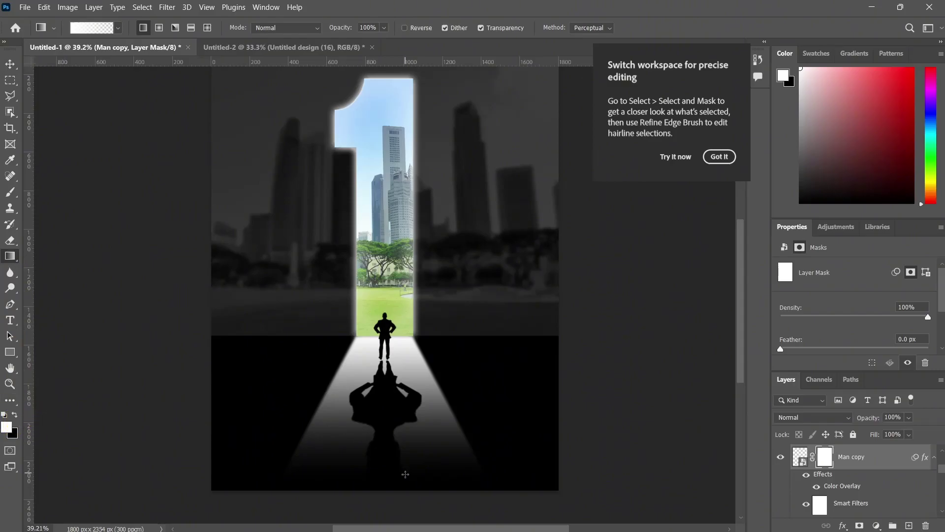
pyautogui.moveTo(386, 490); pyautogui.dragTo(385, 358)
pyautogui.click(718, 157)
pyautogui.scroll(2, 695, 359)
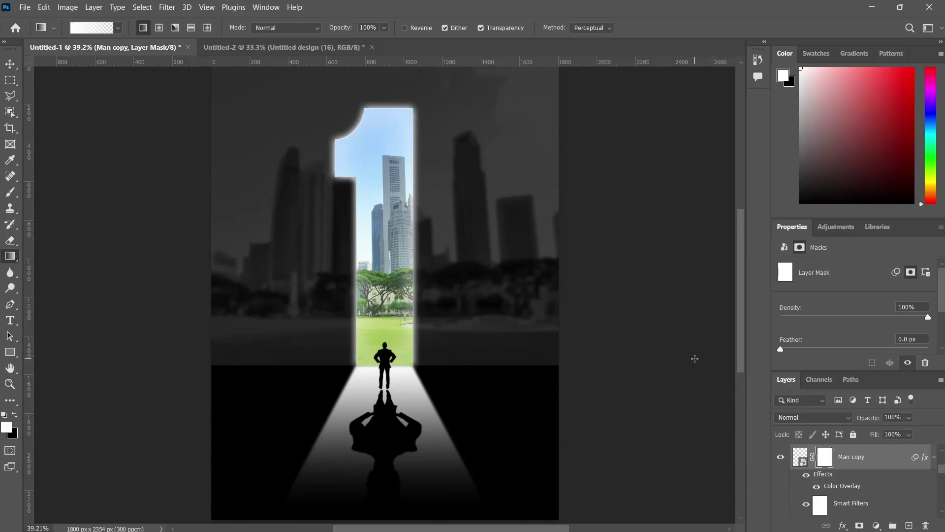
pyautogui.scroll(-1, 435, 474)
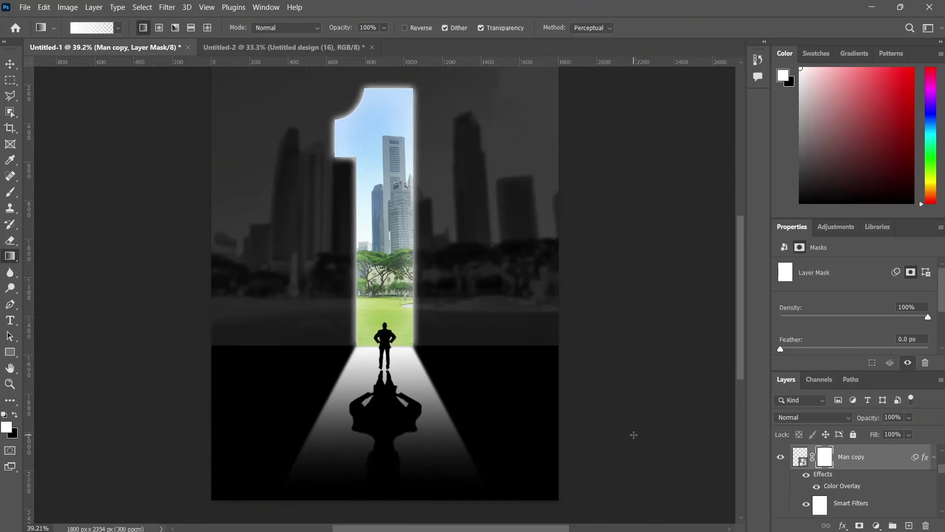
pyautogui.scroll(1, 677, 370)
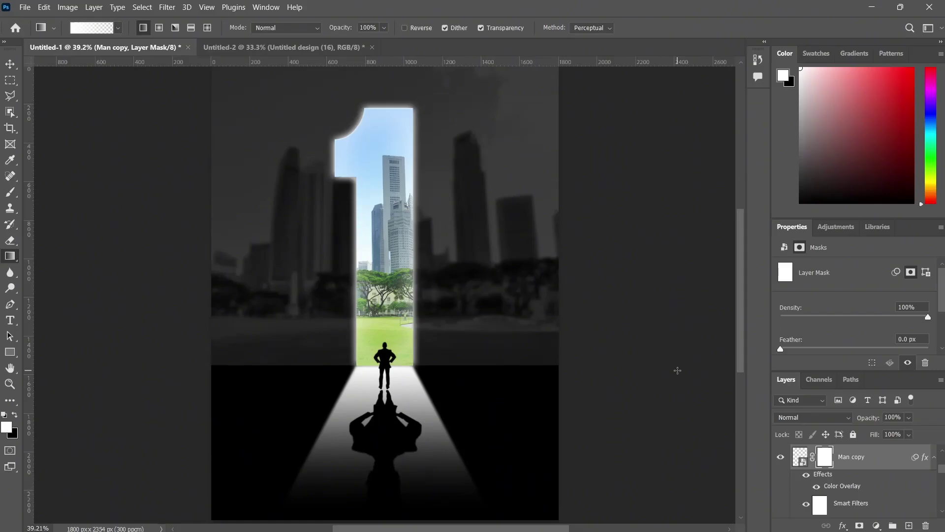